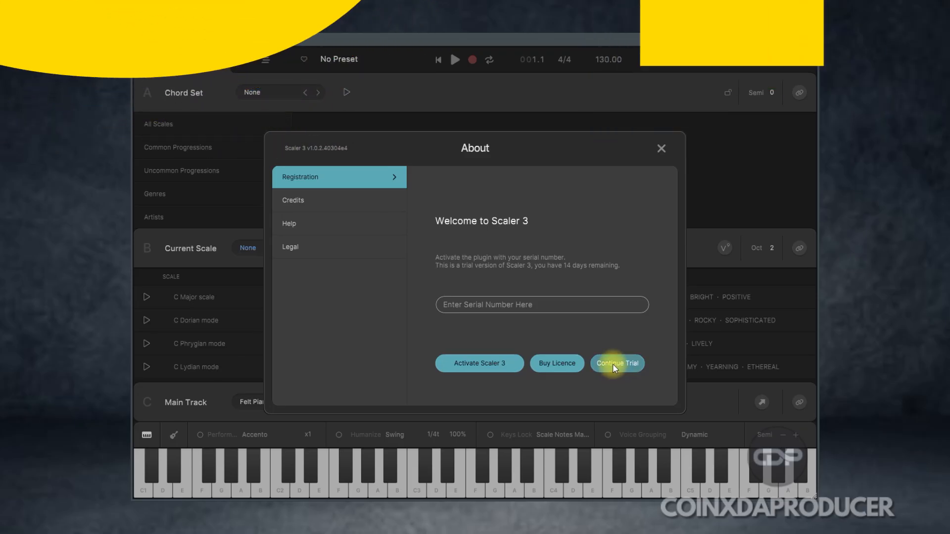
pyautogui.click(613, 364)
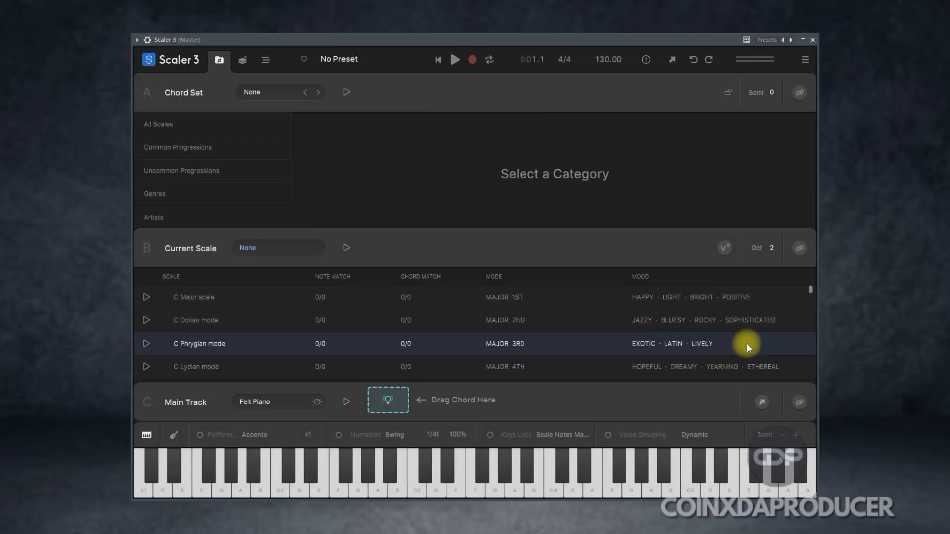
# Step: View the Circle of Fifths and Arrange pages and browse the Main Presets categories All, Favourites, User and Template
pyautogui.click(243, 62)
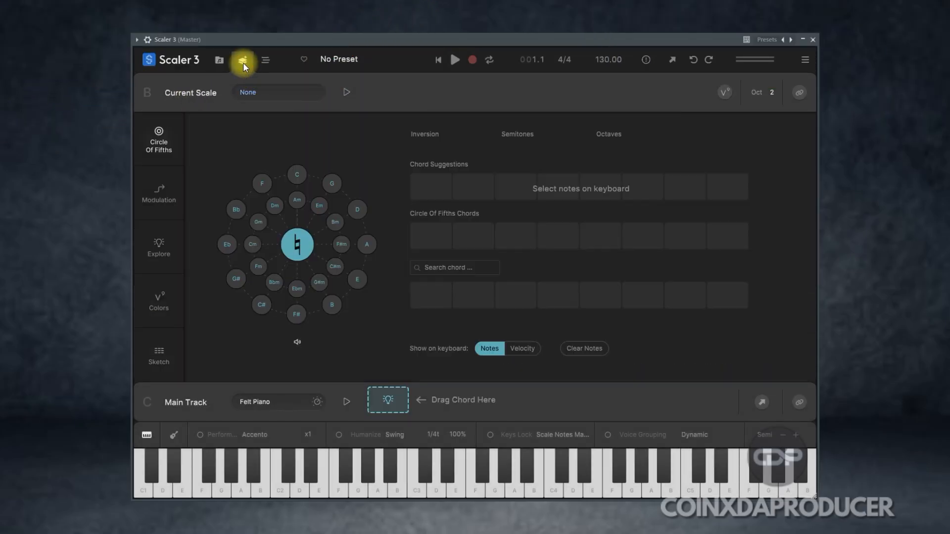
pyautogui.click(265, 60)
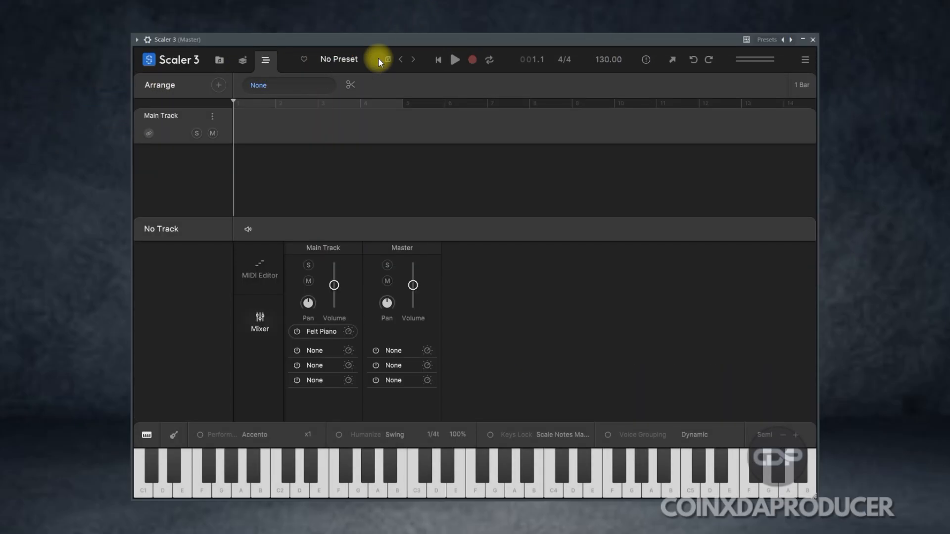
pyautogui.click(378, 58)
pyautogui.click(283, 180)
pyautogui.scroll(-5, 653, 186)
pyautogui.moveTo(671, 354); pyautogui.dragTo(687, 186)
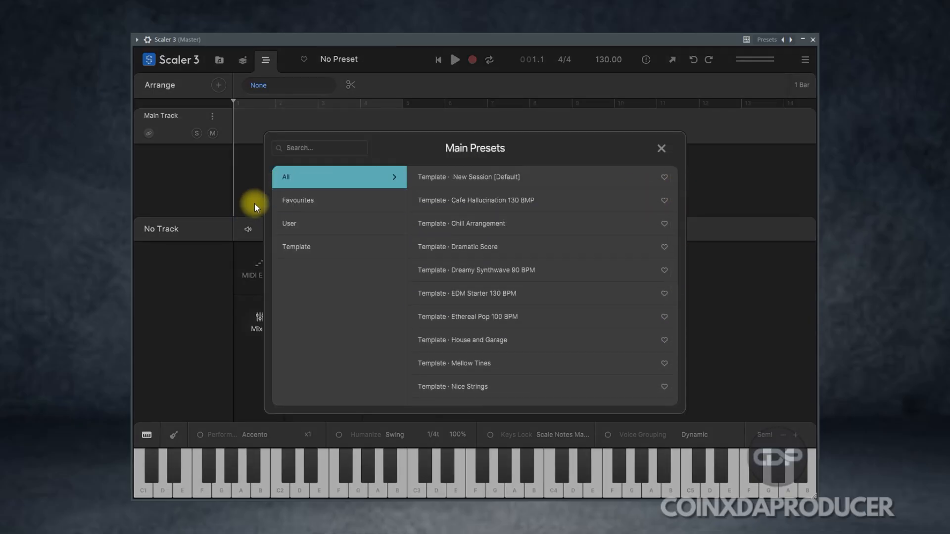
pyautogui.click(303, 201)
pyautogui.click(302, 226)
pyautogui.click(299, 246)
pyautogui.scroll(-5, 520, 321)
pyautogui.scroll(4, 569, 247)
pyautogui.click(659, 149)
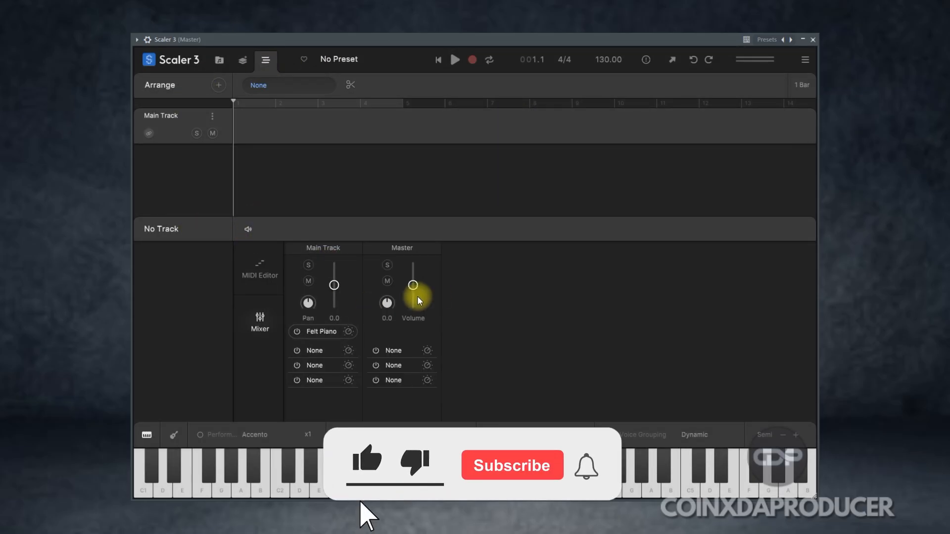
# Step: Preview the Ebm chords in the Circle of Fifths and look through the Modulation, Explore, Colors and Sketch sections
pyautogui.click(218, 61)
pyautogui.click(242, 60)
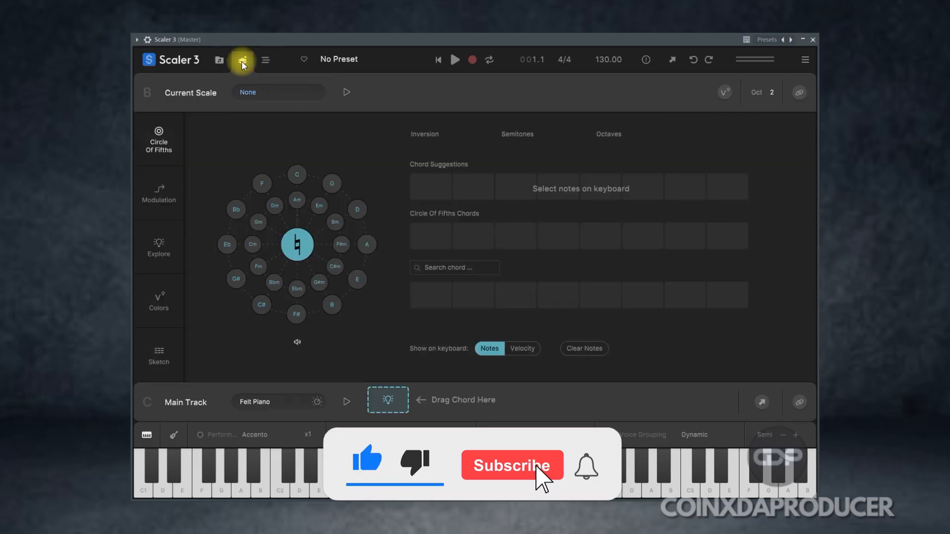
pyautogui.click(297, 288)
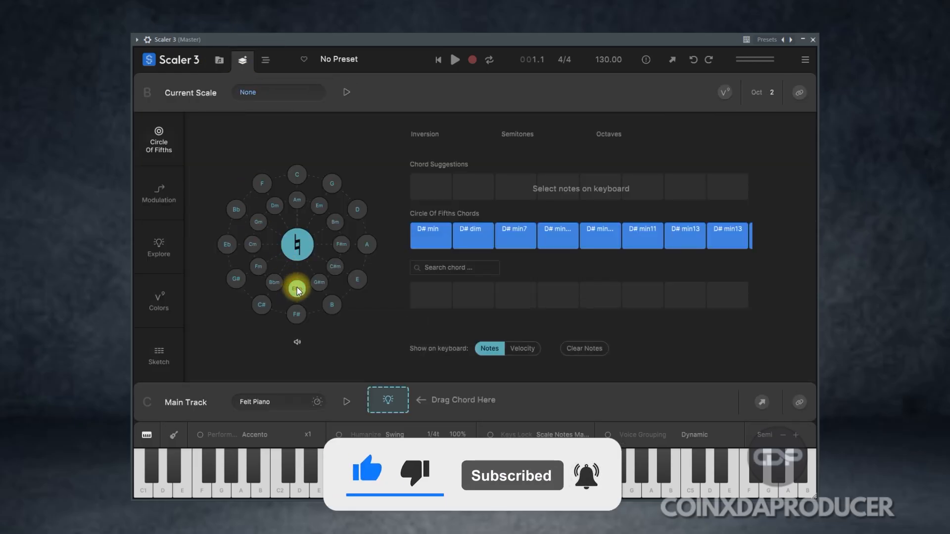
pyautogui.click(160, 195)
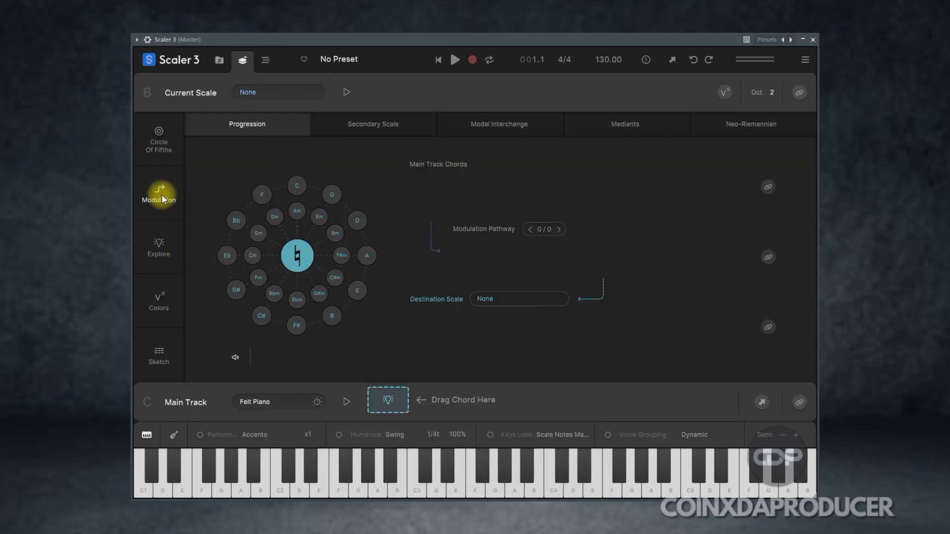
pyautogui.click(167, 239)
pyautogui.click(164, 286)
pyautogui.click(162, 346)
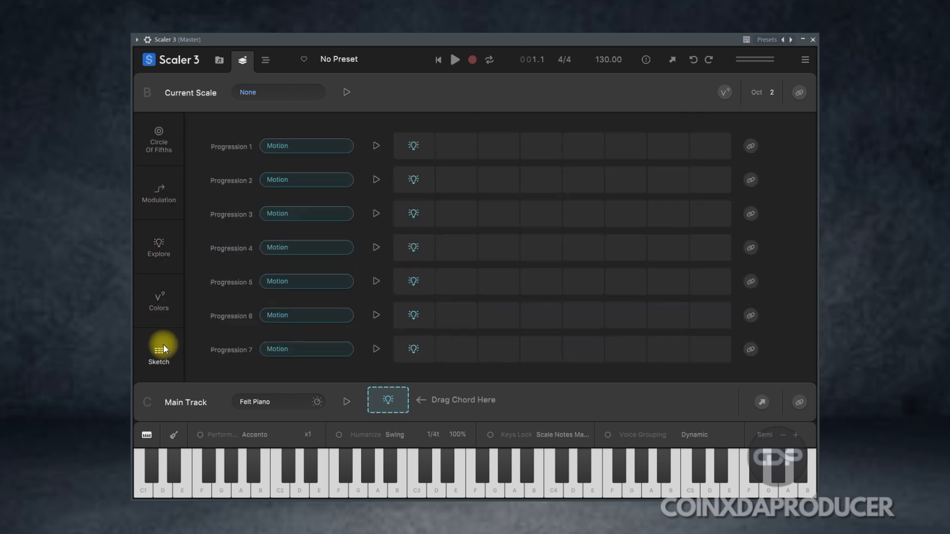
# Step: Browse the Chord Set categories from All Scales and Common Progressions to Genres and Artists, and check the main menu
pyautogui.click(218, 62)
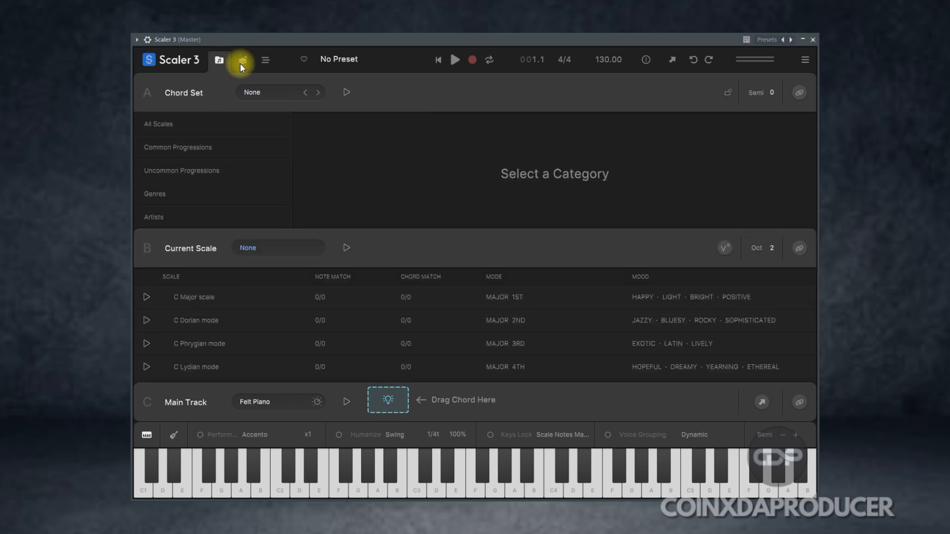
pyautogui.click(169, 132)
pyautogui.click(159, 146)
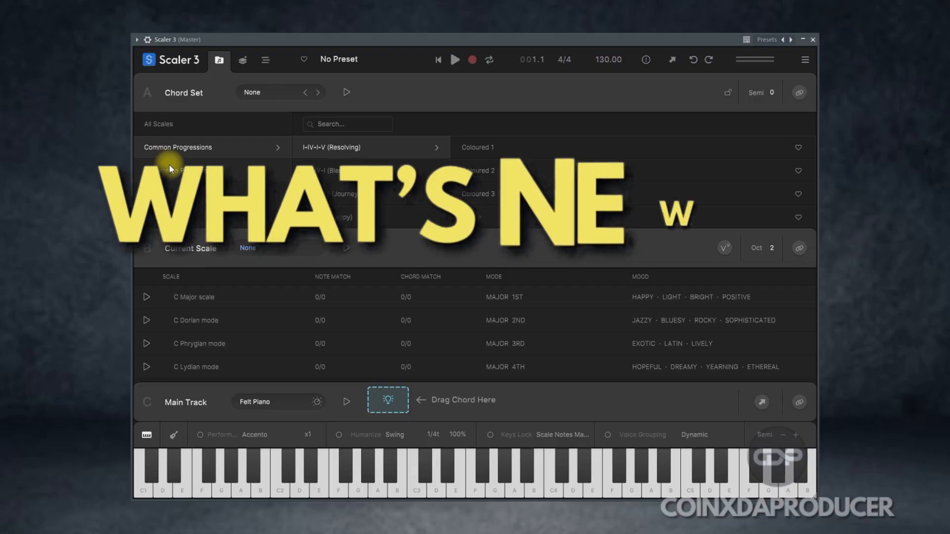
pyautogui.click(170, 194)
pyautogui.click(174, 217)
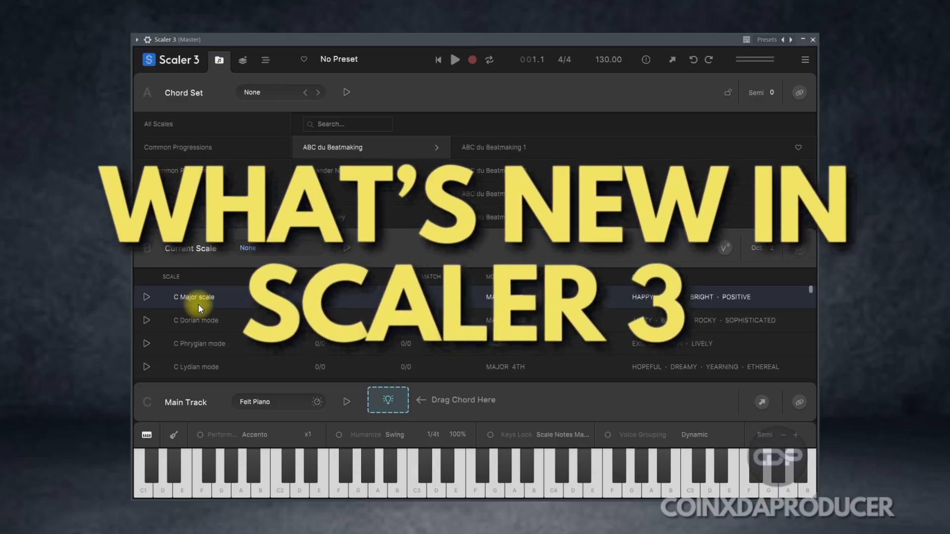
pyautogui.click(805, 60)
pyautogui.click(805, 61)
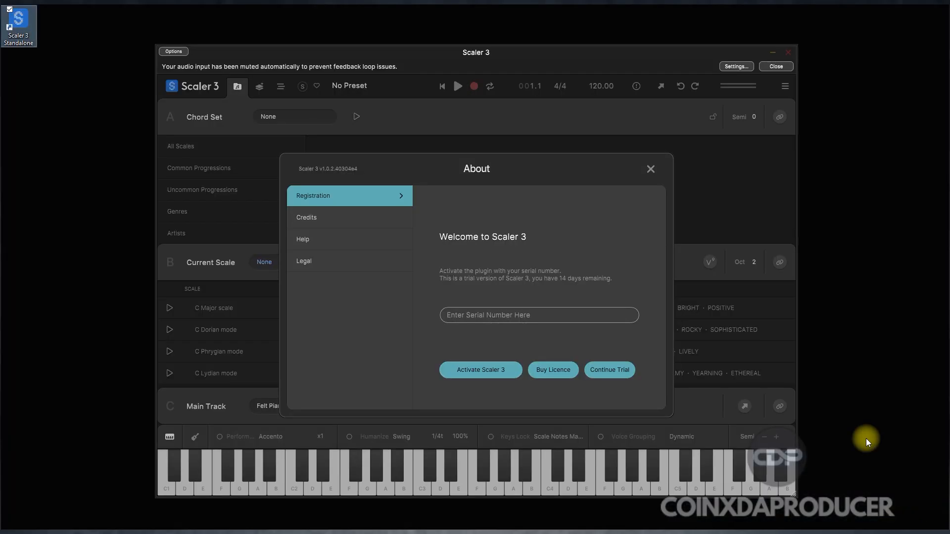
# Step: Continue the trial in the standalone Scaler 3, view the Arrange page and return to the chord set and scale browser
pyautogui.click(610, 370)
pyautogui.click(281, 88)
pyautogui.click(238, 86)
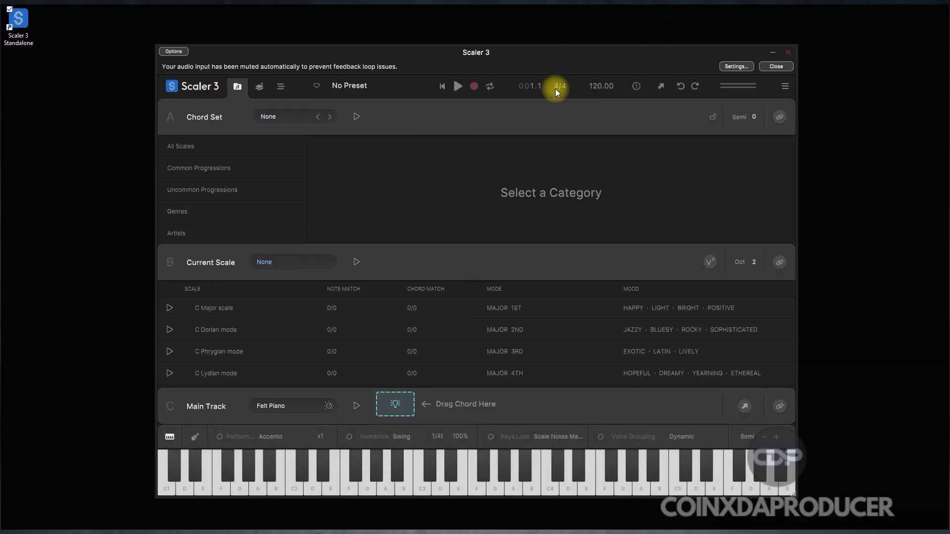
# Step: Show the Uncommon Progressions chord sets and set the current scale to C Lydian mode
pyautogui.click(196, 171)
pyautogui.click(197, 193)
pyautogui.click(218, 309)
pyautogui.click(224, 374)
pyautogui.click(361, 87)
pyautogui.click(360, 86)
pyautogui.click(782, 85)
pyautogui.click(782, 84)
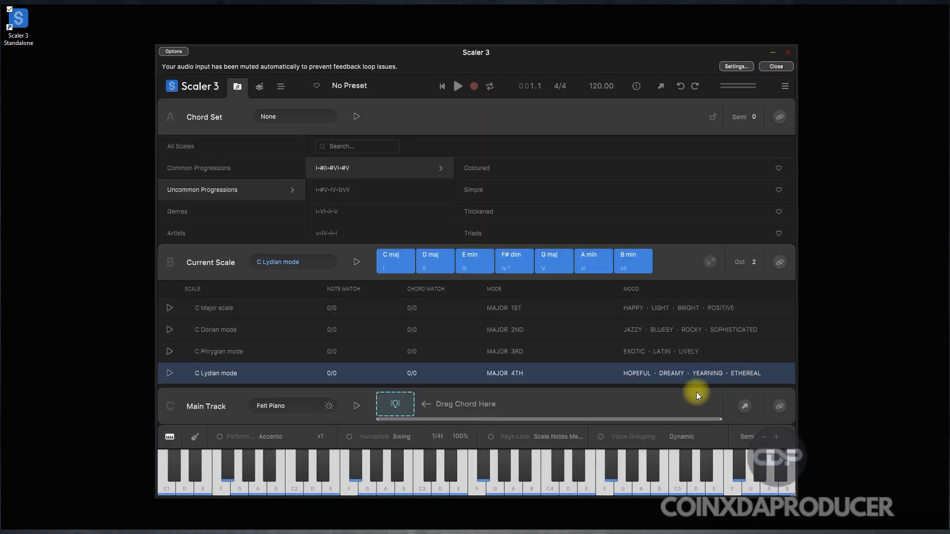
pyautogui.moveTo(551, 52); pyautogui.dragTo(557, 60)
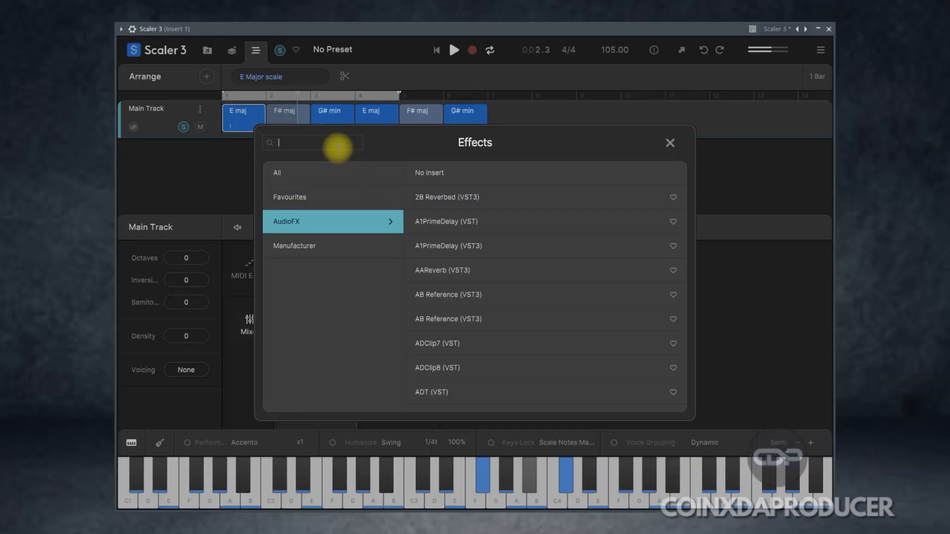
# Step: Search the AudioFX effects for REVERB, clear the search and repeat it
pyautogui.write('REVE')
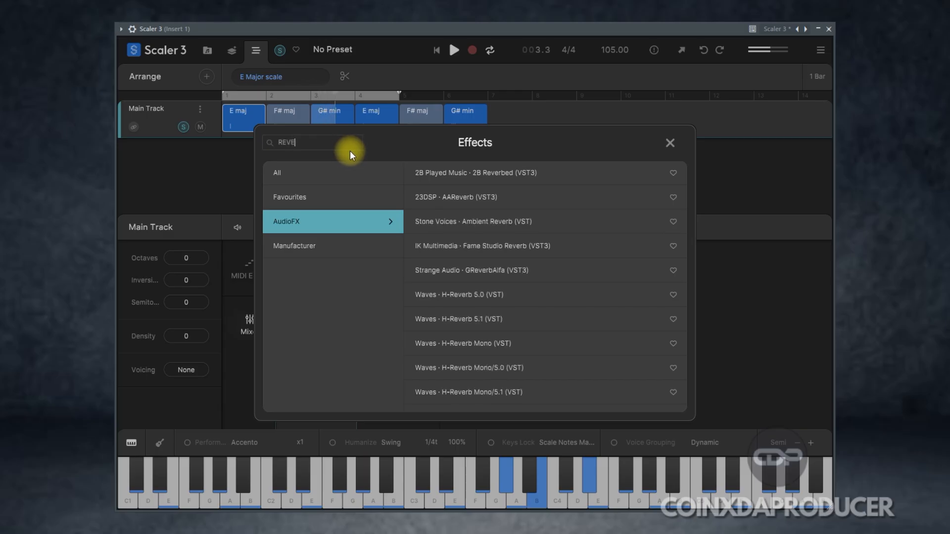
pyautogui.write('RB')
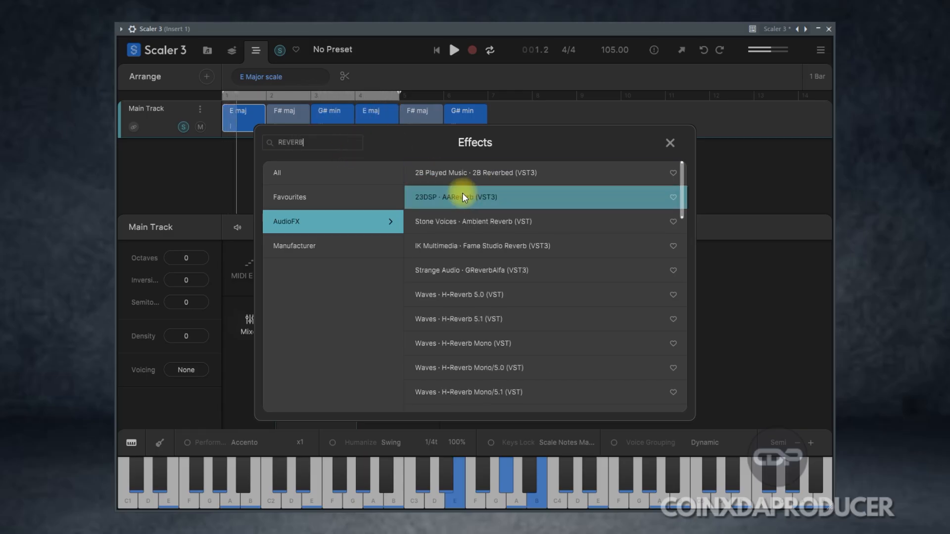
pyautogui.click(327, 145)
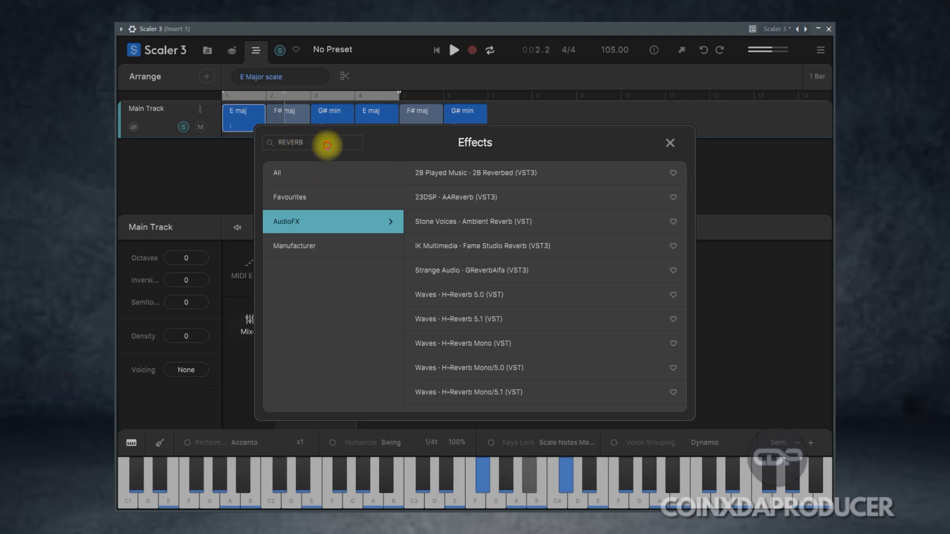
pyautogui.hotkey('ctrl', 'a')
pyautogui.press('BackSpace')
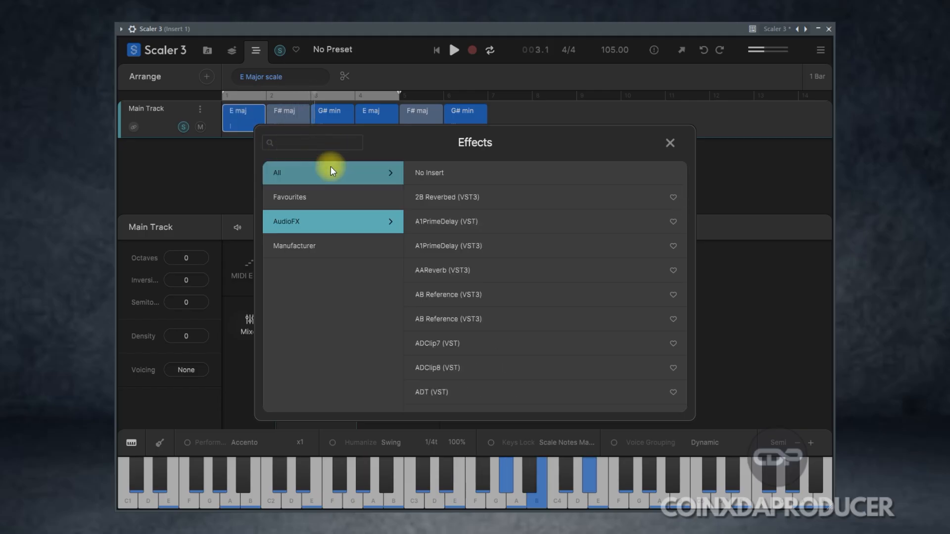
pyautogui.write('RE')
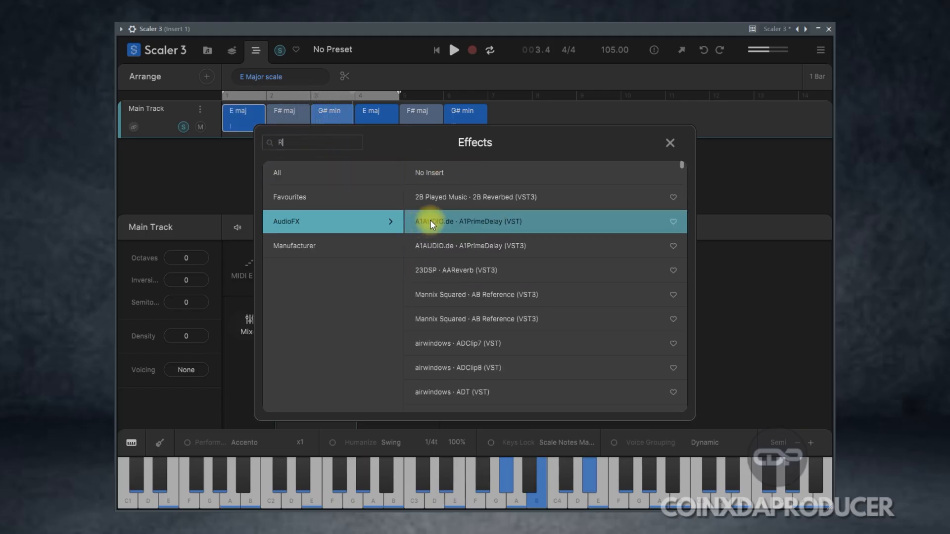
pyautogui.write('VERB')
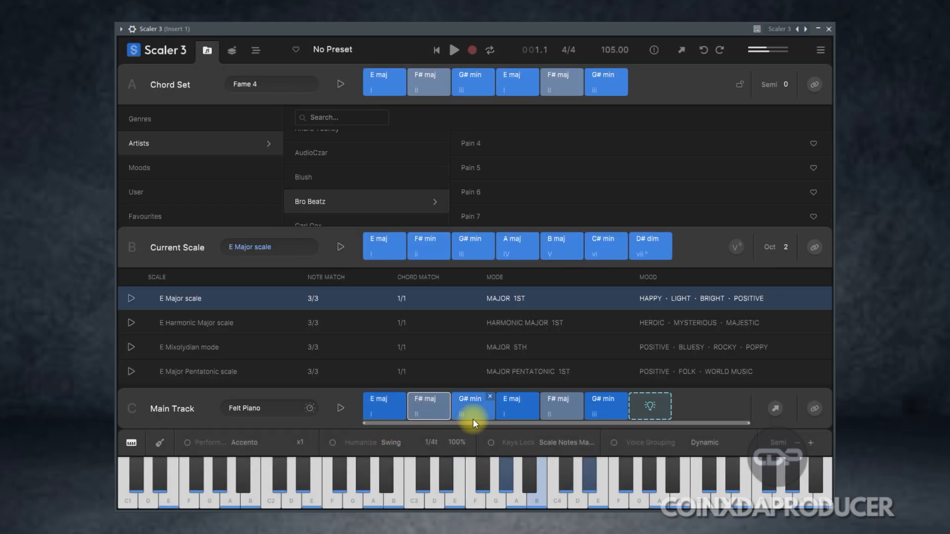
# Step: Play the Main Track chords and replace the track's sound with the TH2 (VST3) instrument
pyautogui.click(511, 411)
pyautogui.click(341, 408)
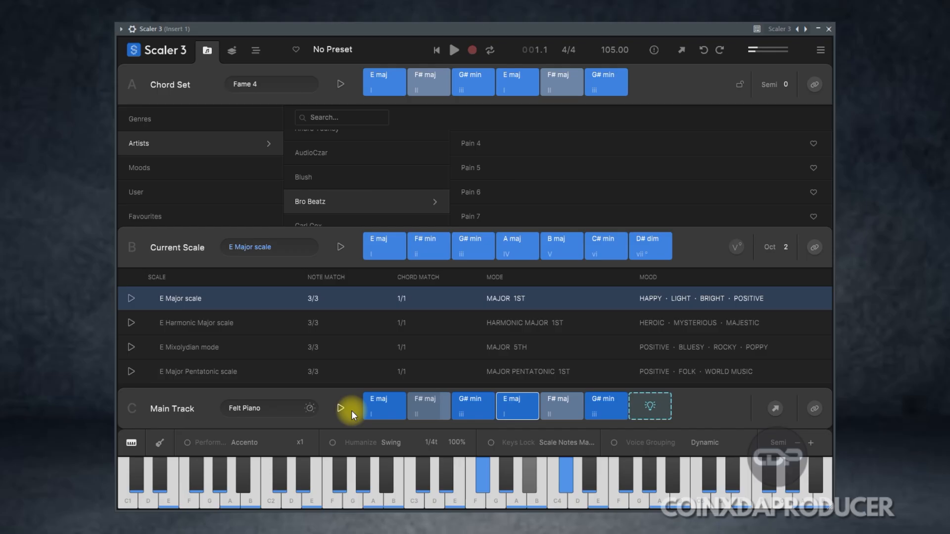
pyautogui.click(252, 409)
pyautogui.click(316, 246)
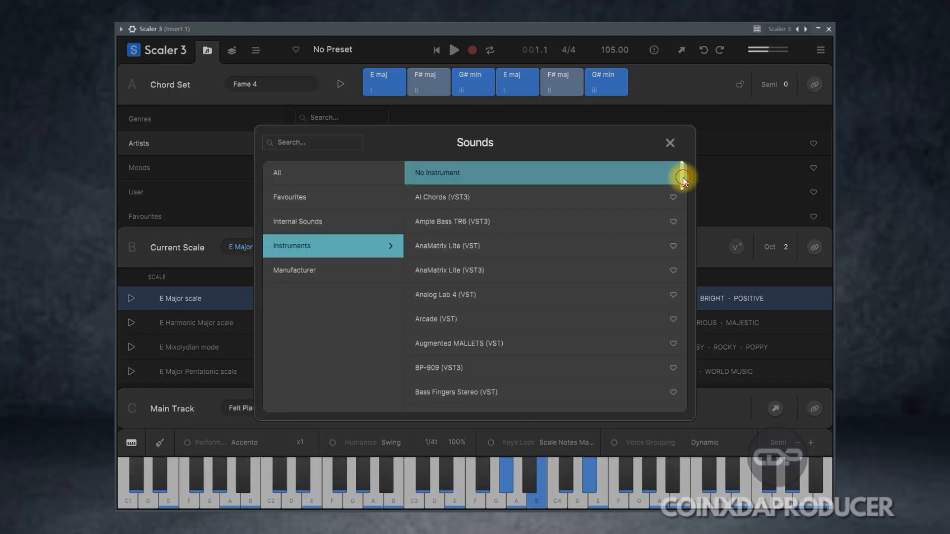
pyautogui.moveTo(679, 174); pyautogui.dragTo(682, 411)
pyautogui.scroll(5, 480, 286)
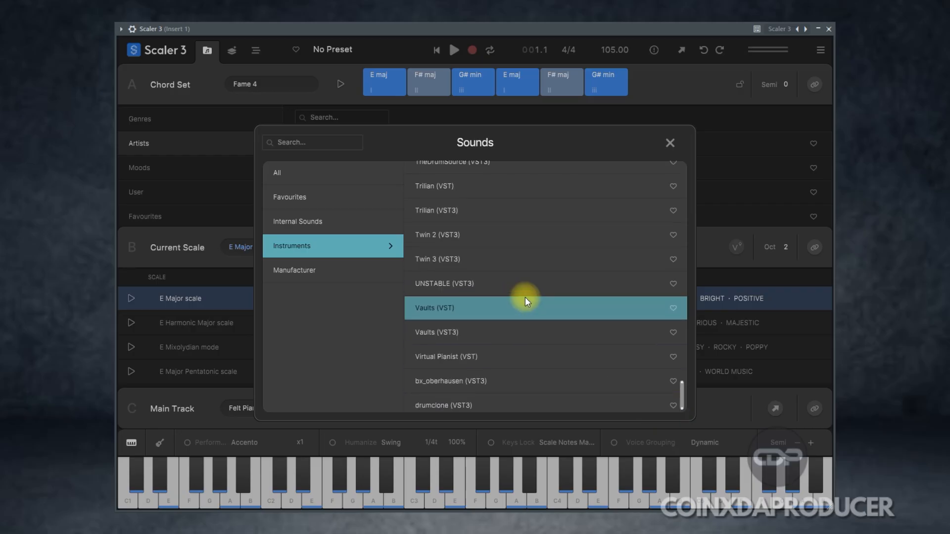
pyautogui.scroll(2, 483, 188)
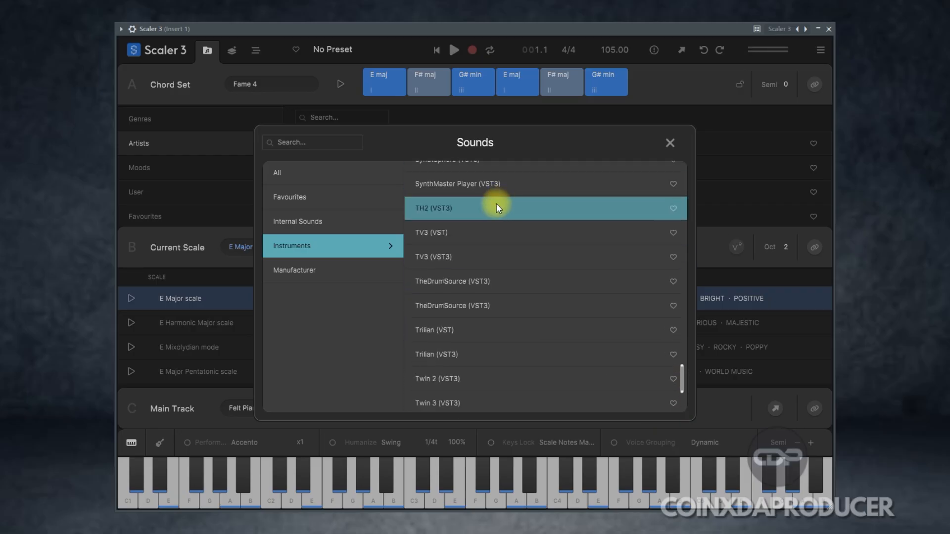
pyautogui.click(470, 210)
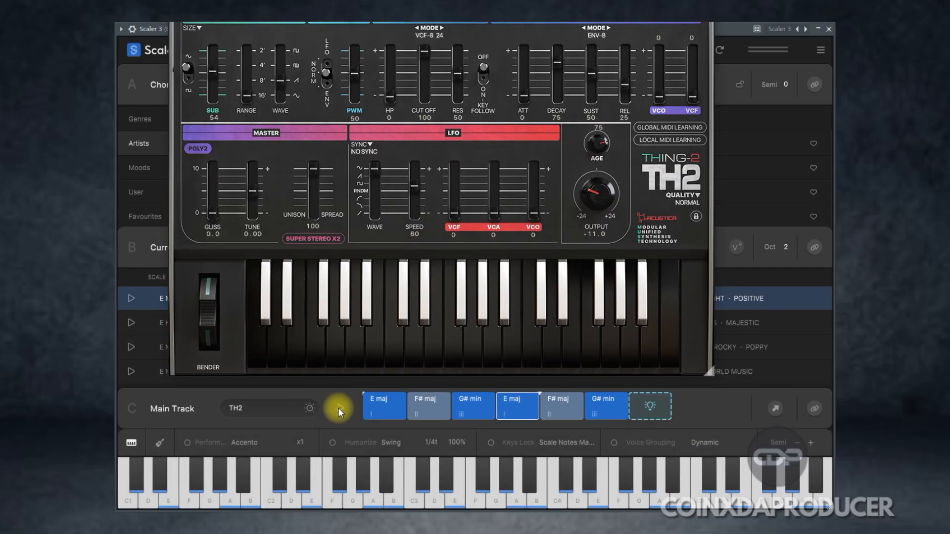
# Step: Play the Main Track with the loaded instrument and open the TH2 editor
pyautogui.click(340, 410)
pyautogui.click(310, 407)
pyautogui.moveTo(524, 96); pyautogui.dragTo(528, 69)
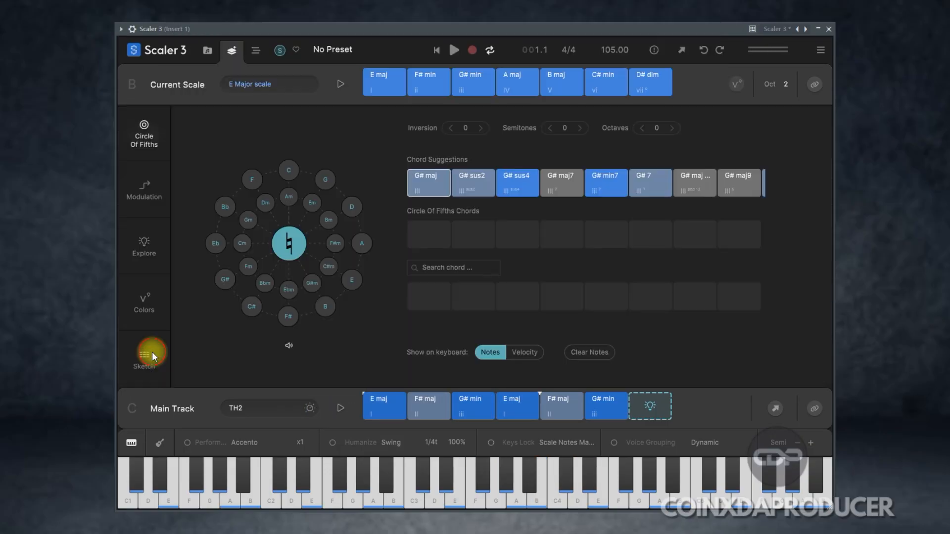
# Step: Open the Sketch section and audition the A maj7 and G# min7 chords of Progression 1
pyautogui.click(148, 354)
pyautogui.click(467, 141)
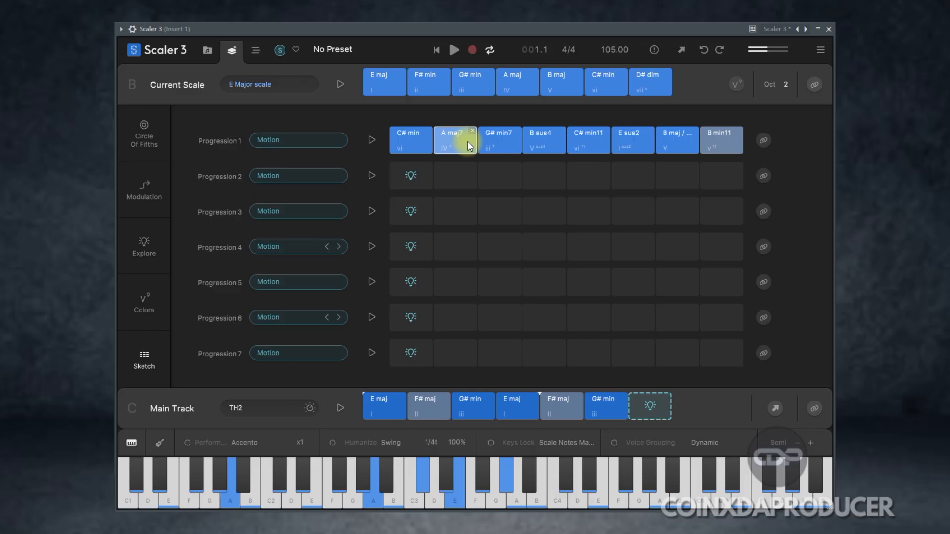
pyautogui.click(504, 145)
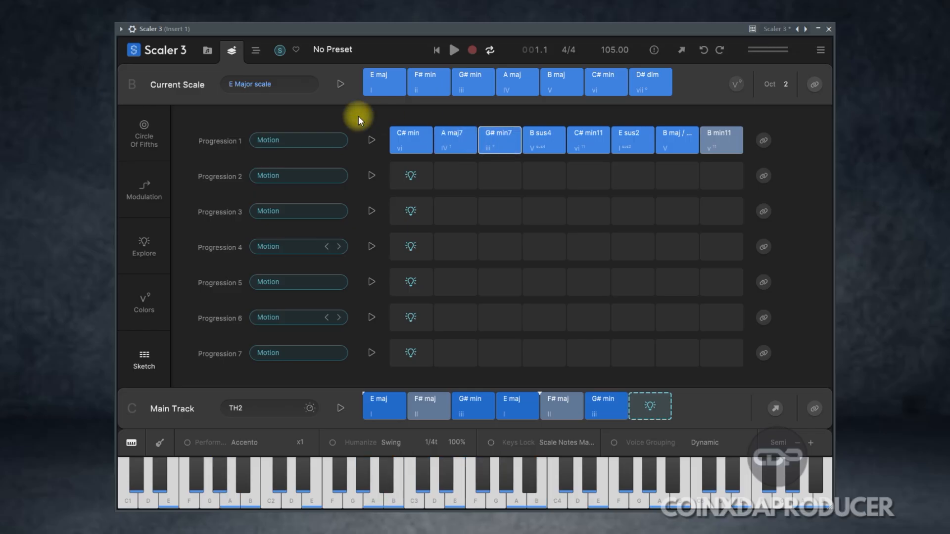
# Step: Start playback of the arrangement and insert Vocal Compressor (VST3) in the Main Track's first mixer effect slot
pyautogui.click(256, 50)
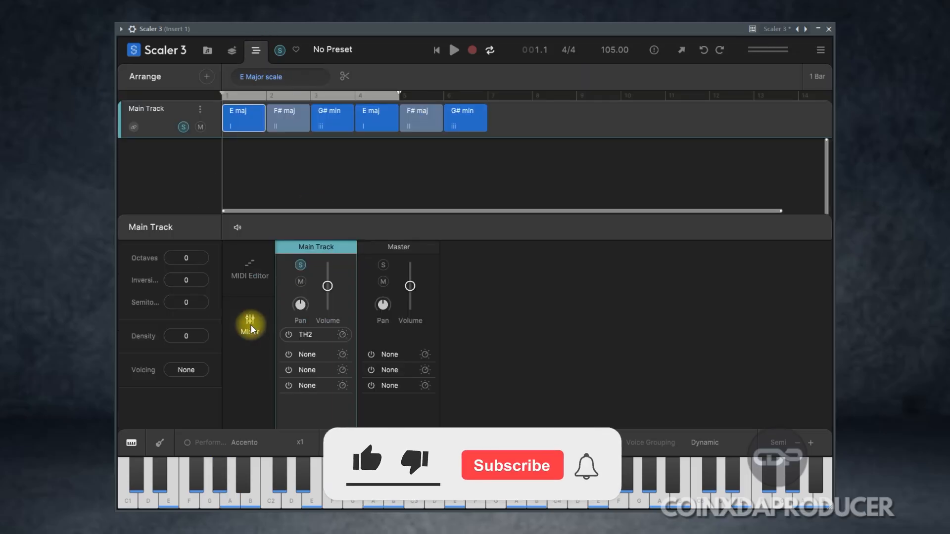
pyautogui.click(454, 50)
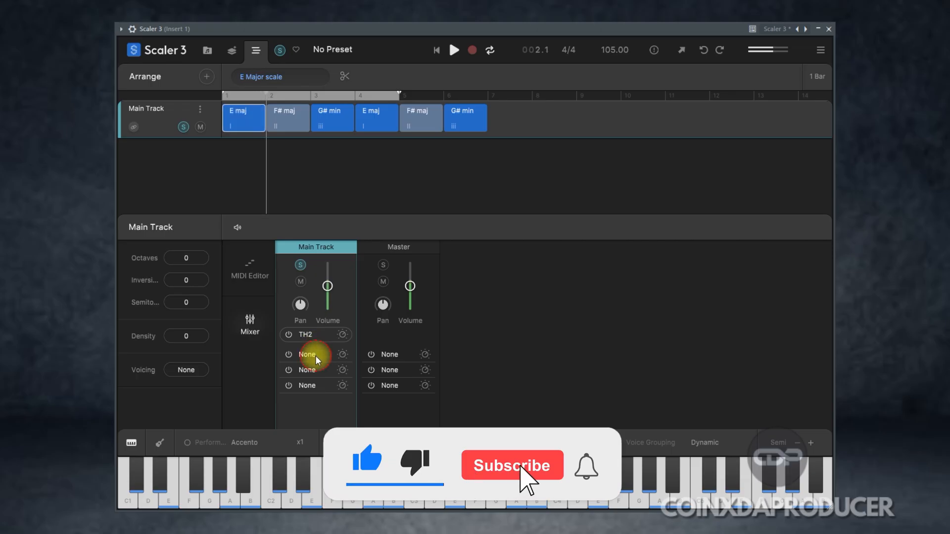
pyautogui.click(316, 355)
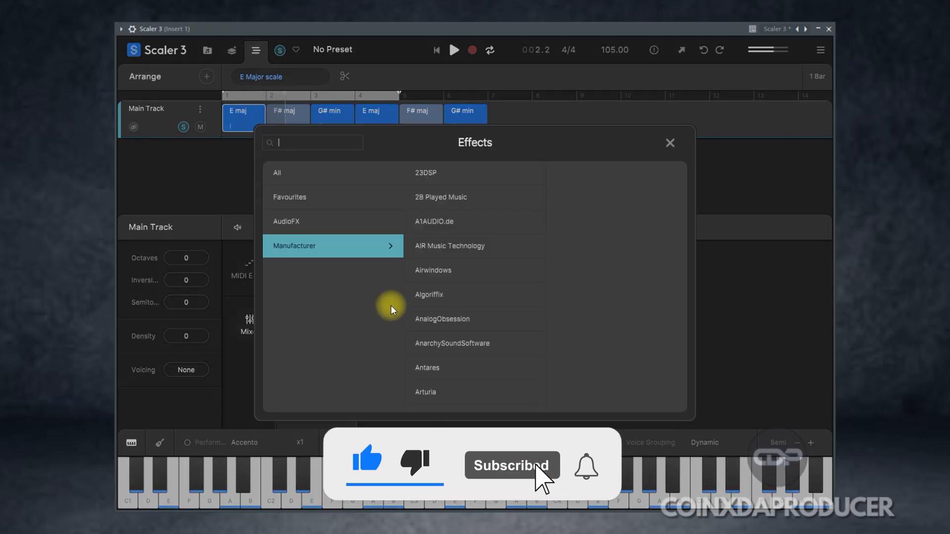
pyautogui.click(309, 224)
pyautogui.moveTo(682, 167); pyautogui.dragTo(689, 384)
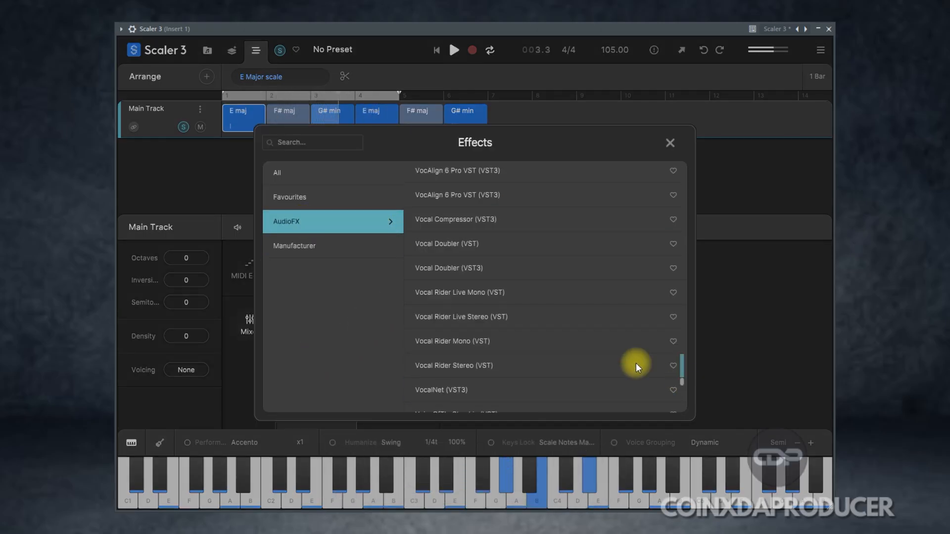
pyautogui.click(470, 221)
pyautogui.moveTo(494, 131); pyautogui.dragTo(495, 167)
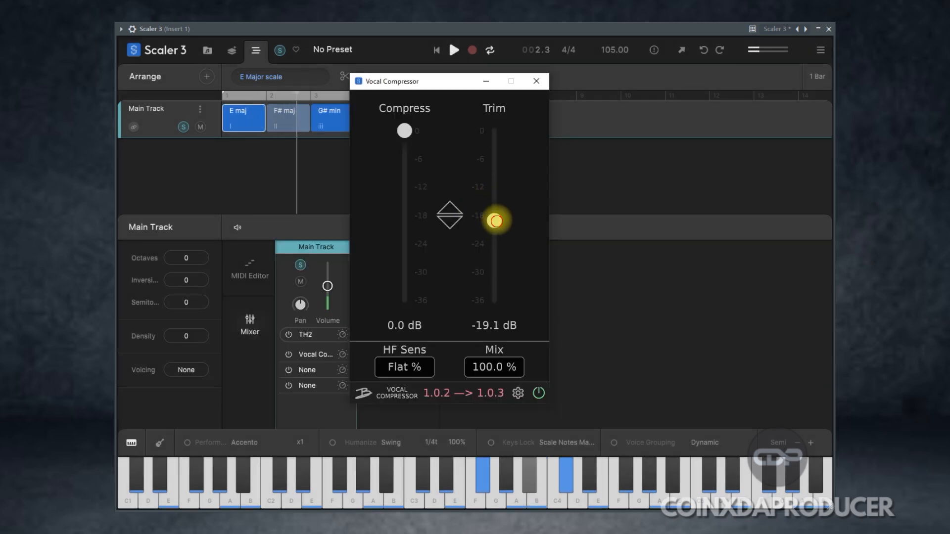
pyautogui.moveTo(405, 132); pyautogui.dragTo(418, 162)
pyautogui.moveTo(495, 168)
pyautogui.mouseDown()
pyautogui.moveTo(494, 151)
pyautogui.moveTo(495, 173)
pyautogui.mouseUp()
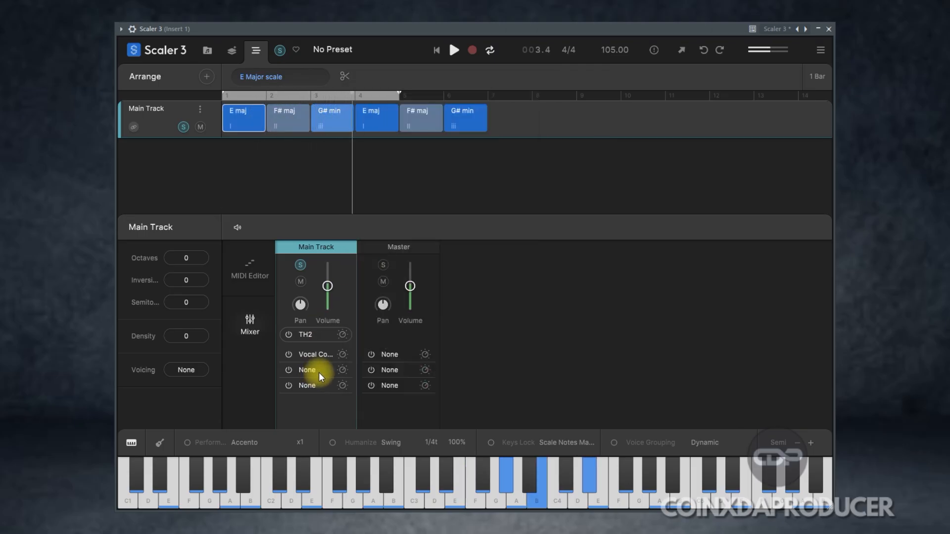
# Step: Search the AudioFX effects for REVERB and insert 2B Reverbed (VST3) in the Main Track's second effect slot
pyautogui.click(319, 372)
pyautogui.click(296, 221)
pyautogui.write('REVERB')
pyautogui.click(518, 174)
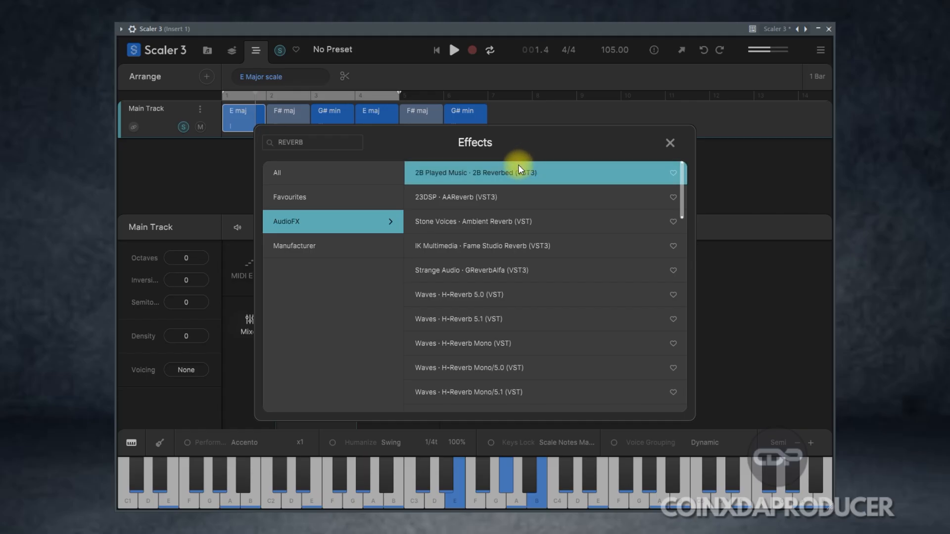
pyautogui.doubleClick(515, 172)
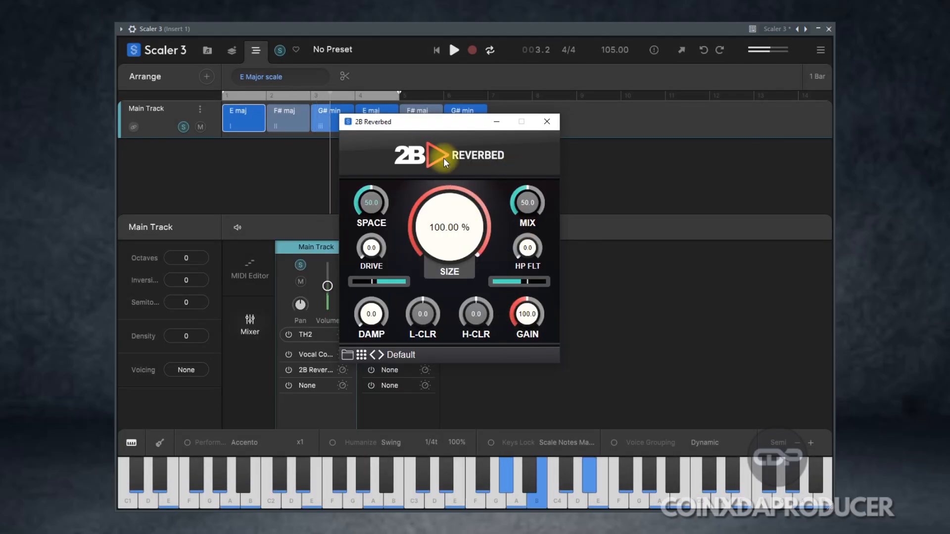
# Step: Set 2B Reverbed's Size to 66.50 %, close its editor and bypass Vocal Compressor on the Main Track
pyautogui.moveTo(453, 241); pyautogui.dragTo(455, 275)
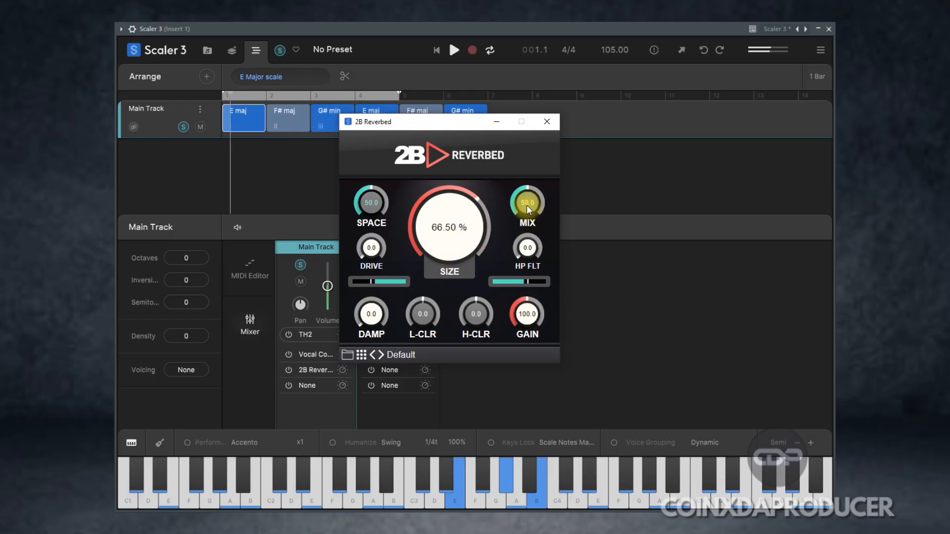
pyautogui.click(547, 121)
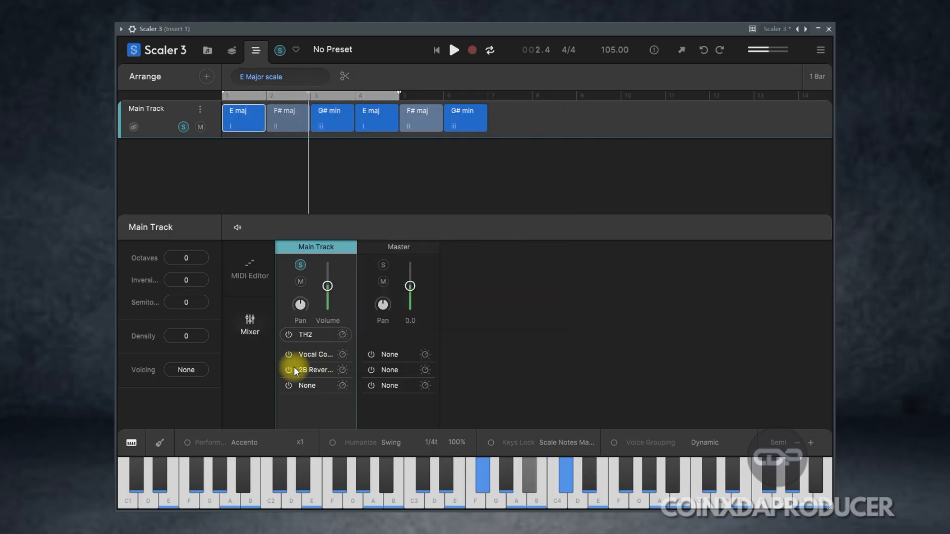
pyautogui.click(289, 357)
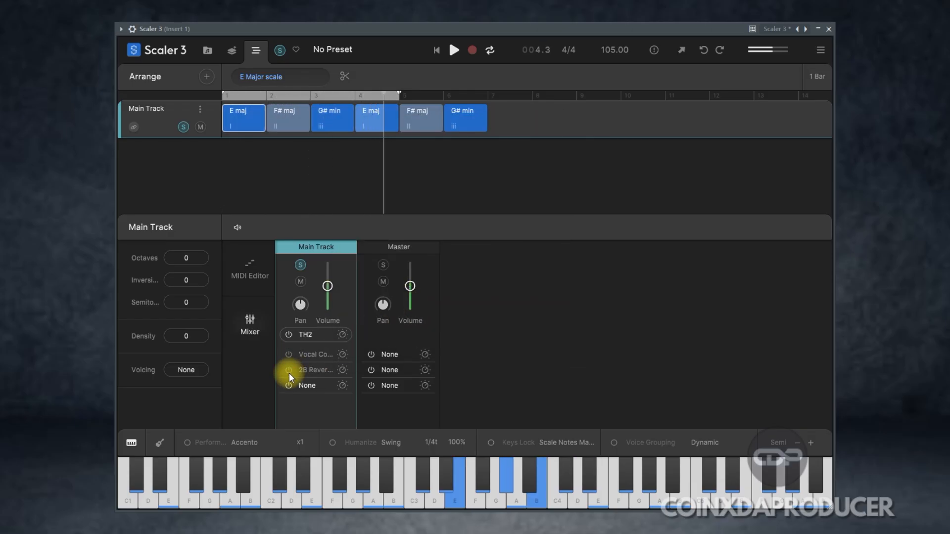
# Step: Reopen the 2B Reverbed editor from the Main Track's second effect slot and load 2B Reverbed (VST3) from the effects list
pyautogui.click(315, 371)
pyautogui.click(669, 149)
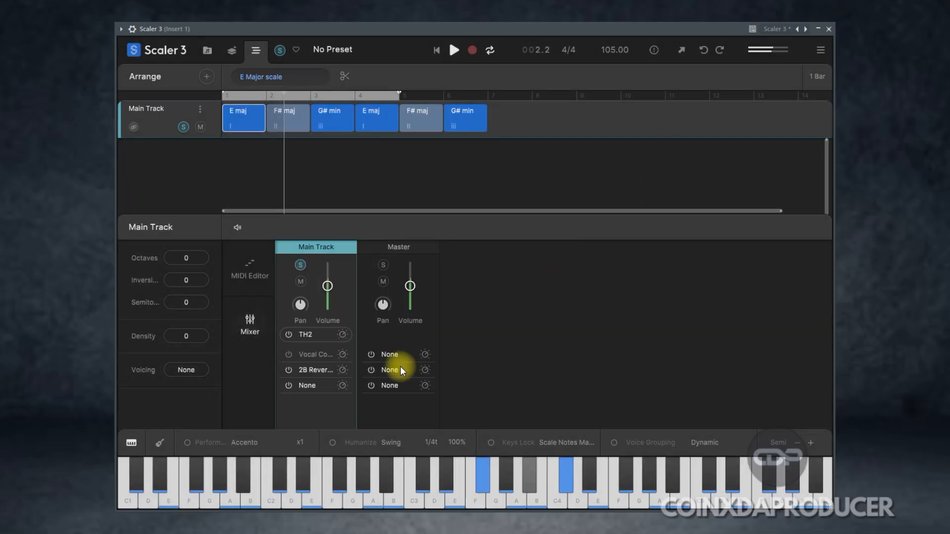
pyautogui.click(348, 375)
pyautogui.moveTo(449, 244)
pyautogui.mouseDown()
pyautogui.moveTo(452, 278)
pyautogui.moveTo(449, 246)
pyautogui.mouseUp()
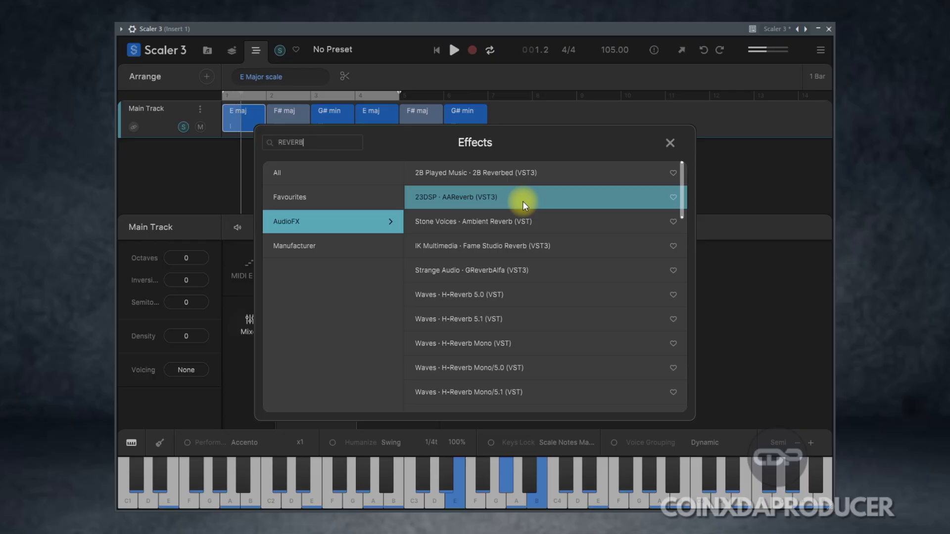
pyautogui.doubleClick(515, 171)
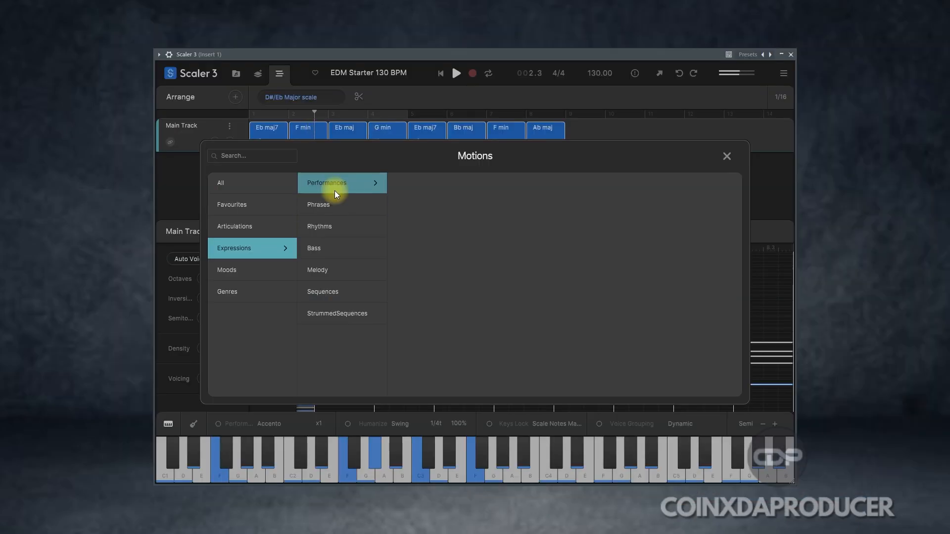
# Step: Add the Melody expression Color A 1 as a motion track beneath the Main Track chords
pyautogui.click(345, 267)
pyautogui.click(403, 189)
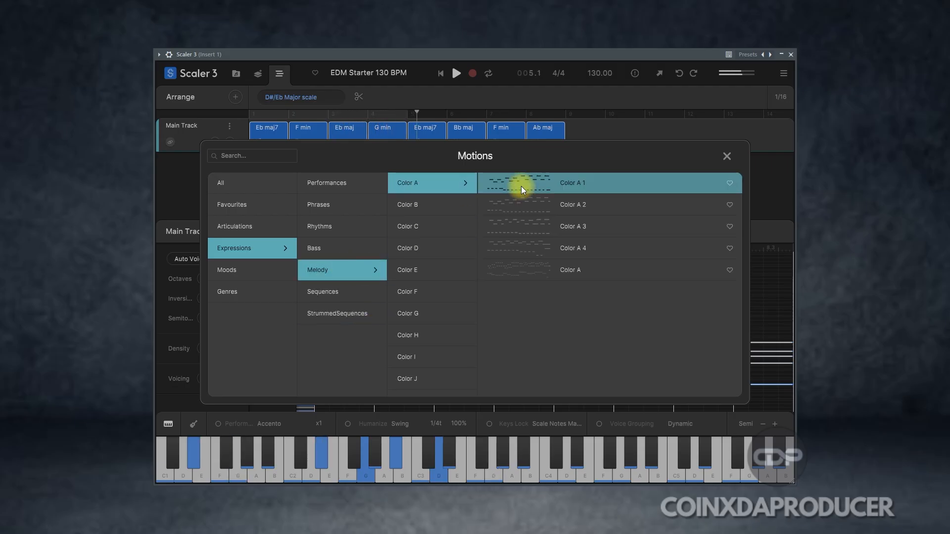
pyautogui.click(521, 186)
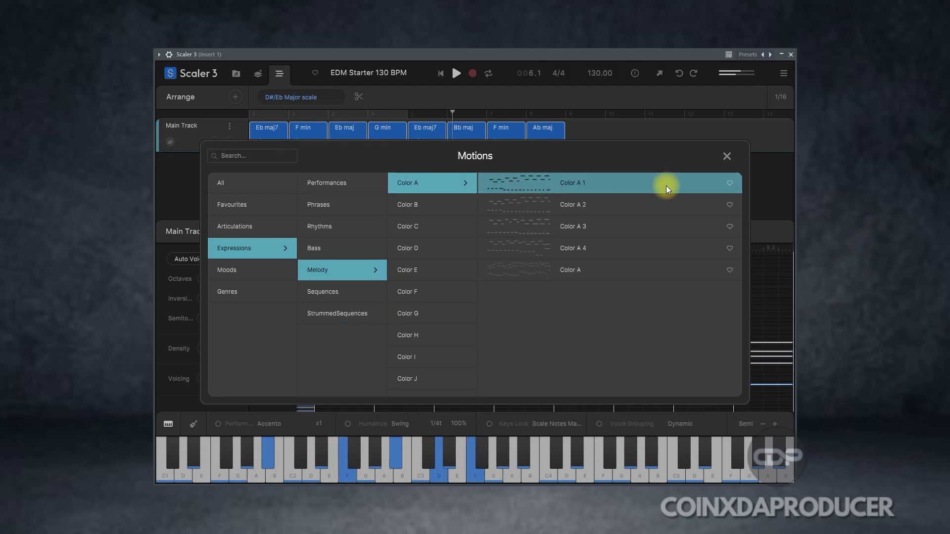
pyautogui.click(726, 156)
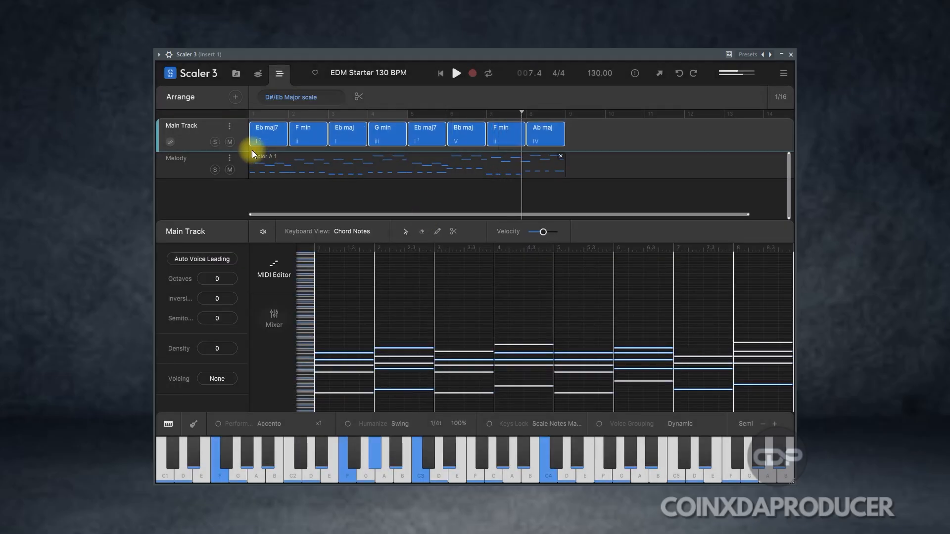
# Step: Select the Color A 1 clip and listen to the Melody track in solo, clearing the solo again
pyautogui.click(346, 174)
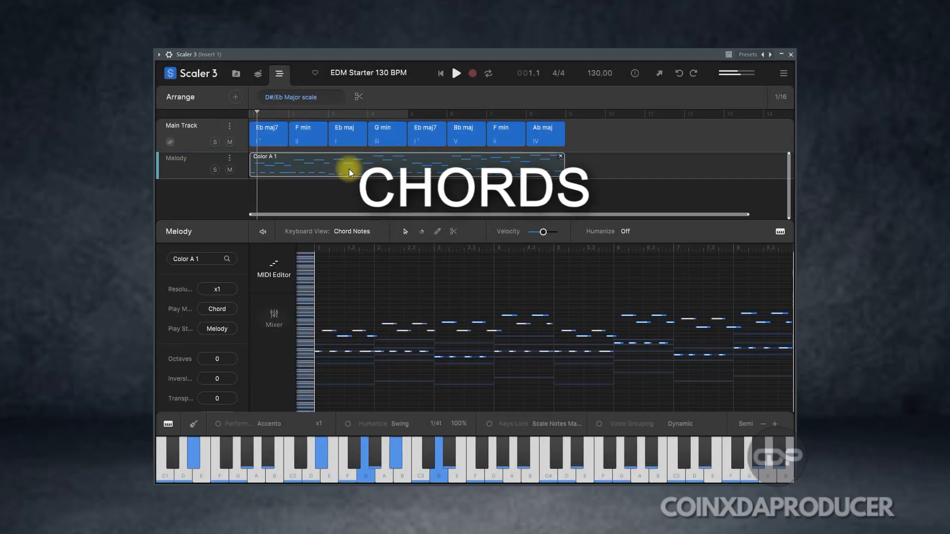
pyautogui.click(215, 170)
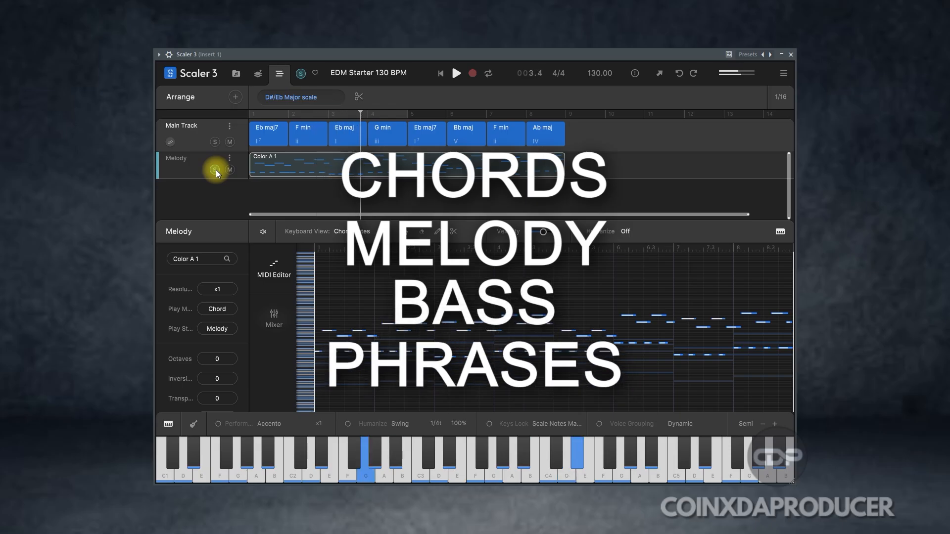
pyautogui.click(216, 170)
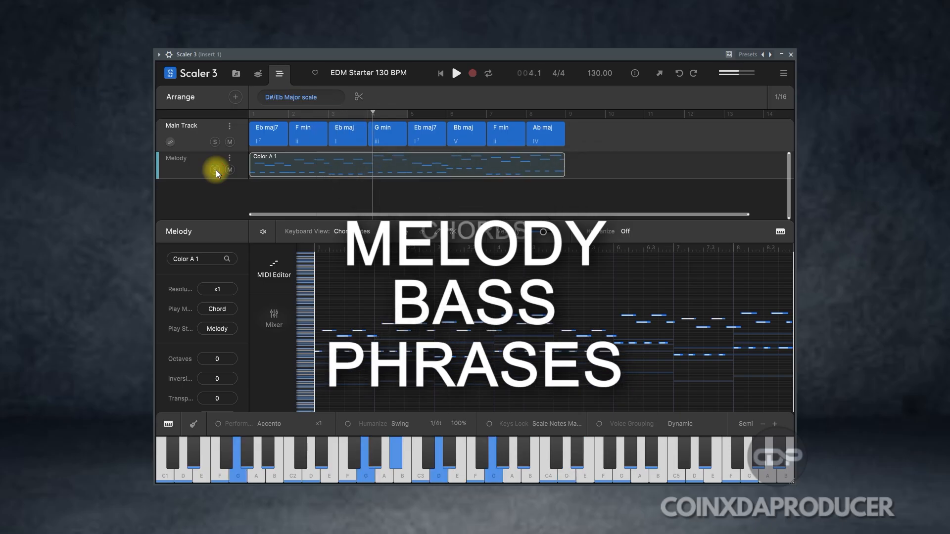
# Step: Browse the Expressions category of the motions library for a rhythm to add to the arrangement
pyautogui.click(234, 99)
pyautogui.click(240, 247)
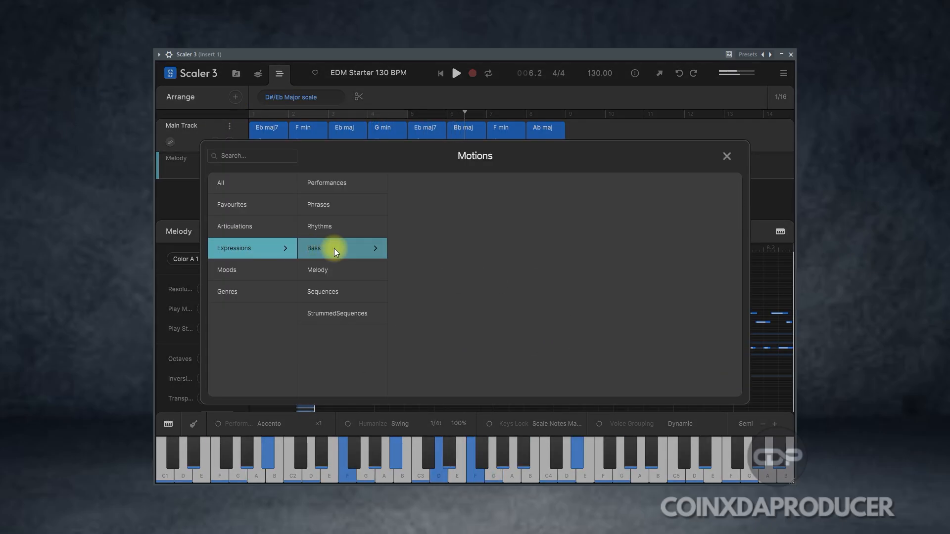
pyautogui.click(329, 226)
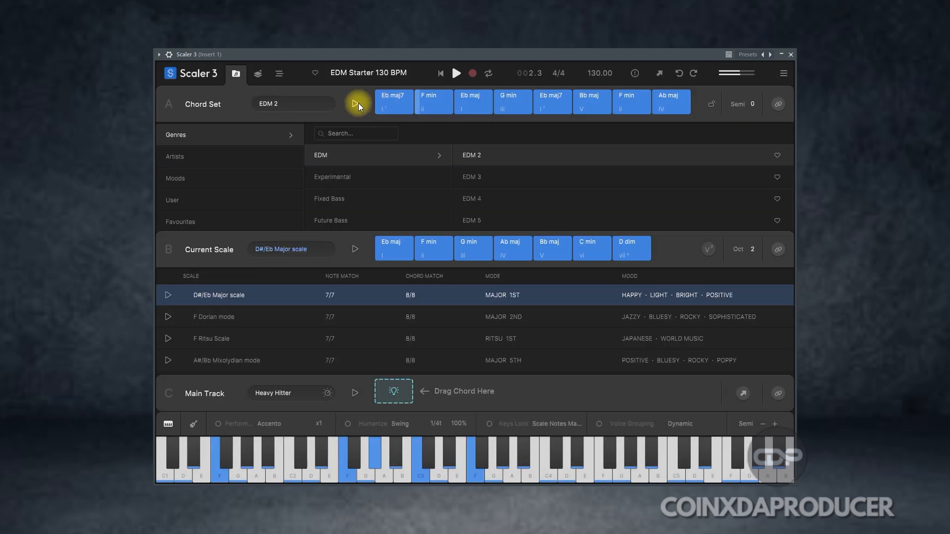
# Step: Copy the whole EDM 2 chord set into the Main Track and select all its chords in the arrangement
pyautogui.click(395, 105)
pyautogui.moveTo(398, 114); pyautogui.dragTo(396, 394)
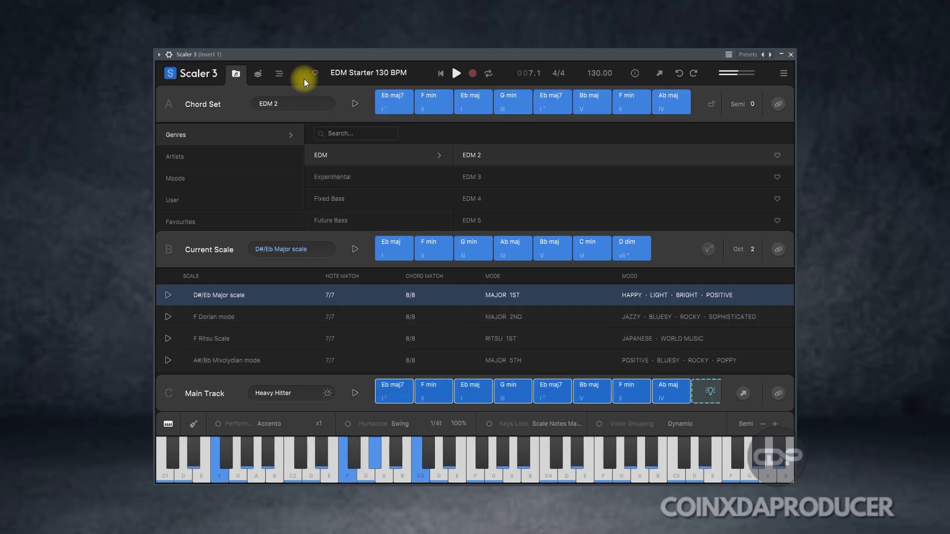
pyautogui.click(279, 75)
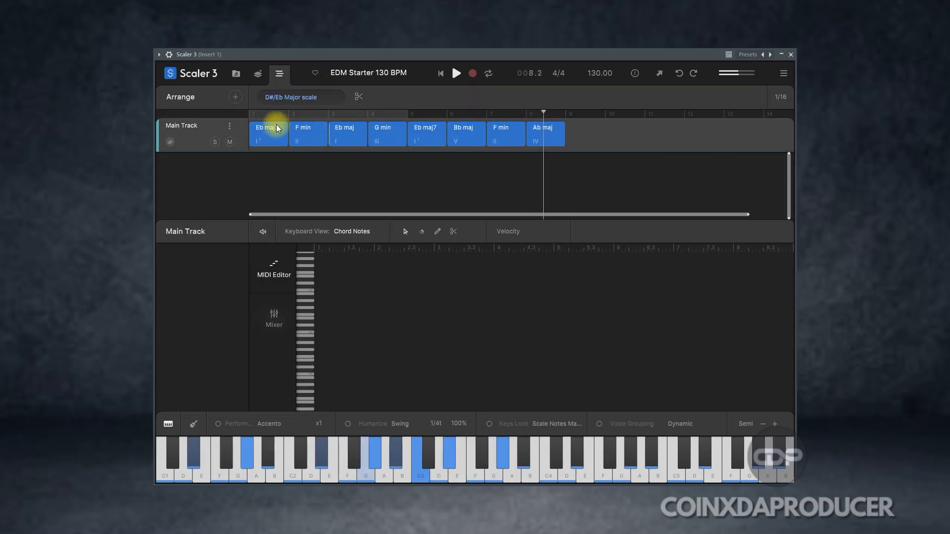
pyautogui.moveTo(604, 136); pyautogui.dragTo(247, 144)
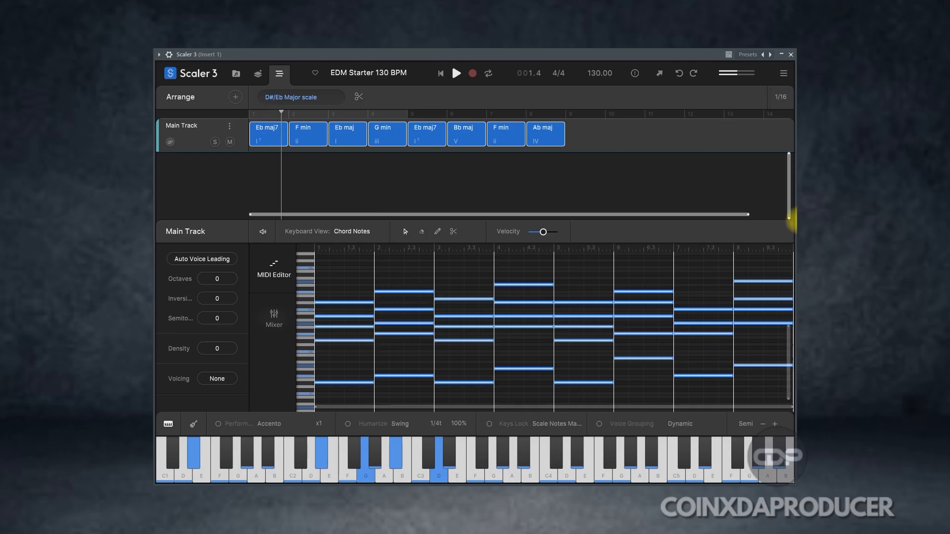
# Step: Create a melody track for the selected chords using Color A 1 from the Melody expressions
pyautogui.click(235, 97)
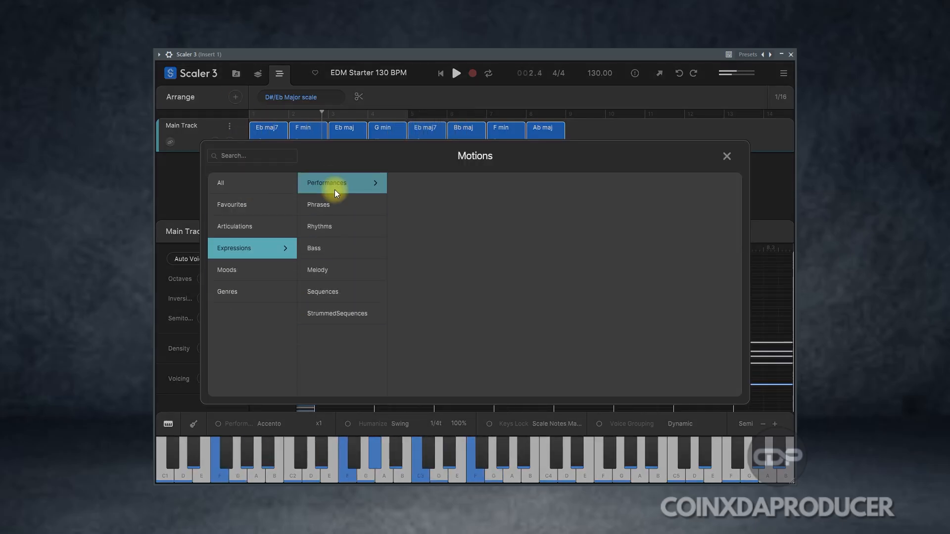
pyautogui.click(344, 267)
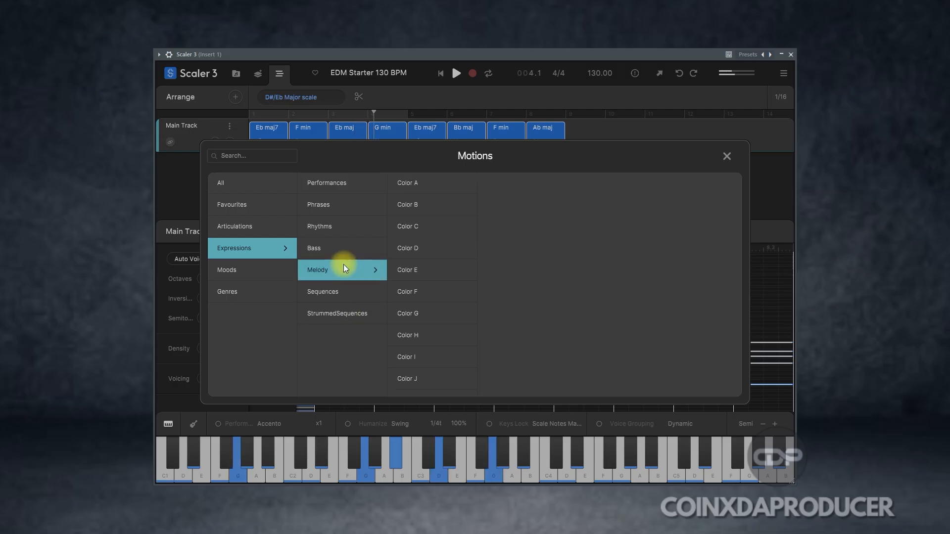
pyautogui.click(403, 188)
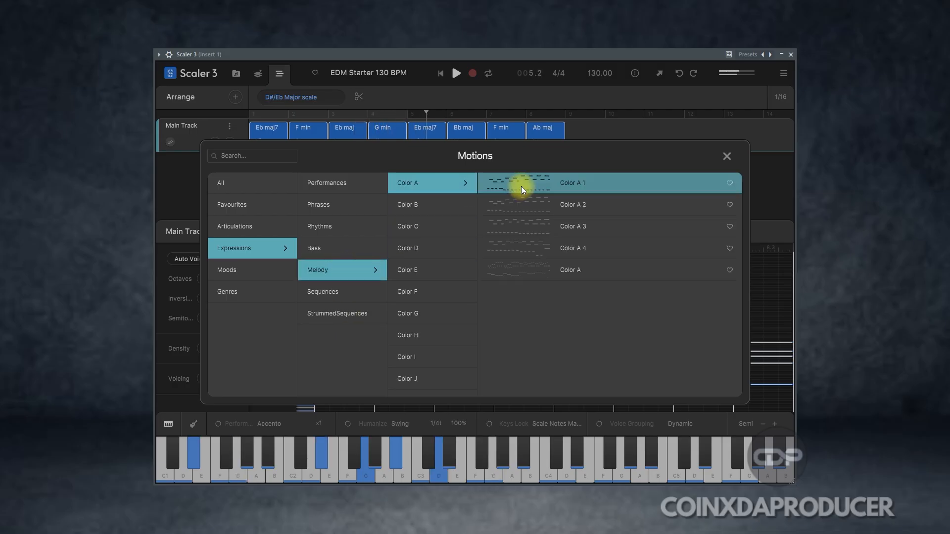
pyautogui.click(520, 187)
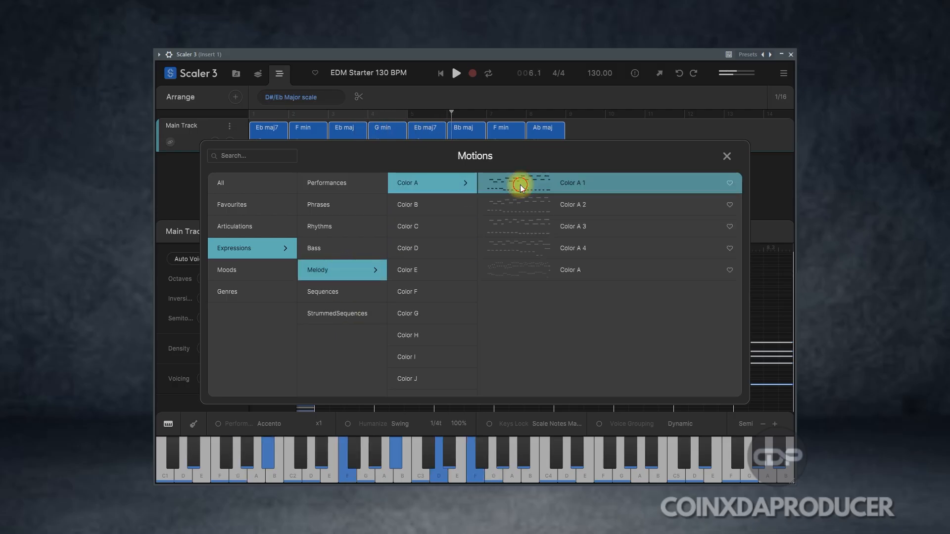
pyautogui.click(725, 156)
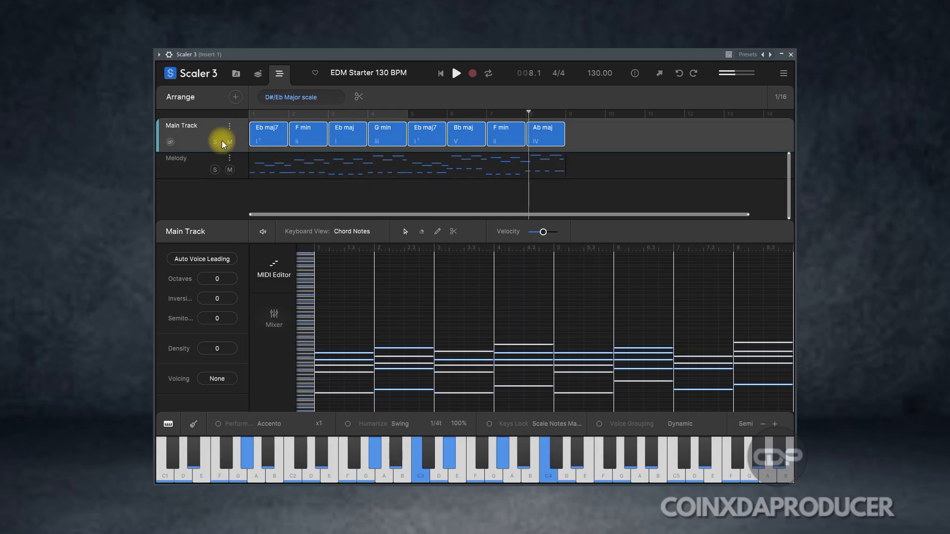
# Step: Show the Color A 1 clip's notes and audition the Melody track in solo, restoring the full mix
pyautogui.click(341, 167)
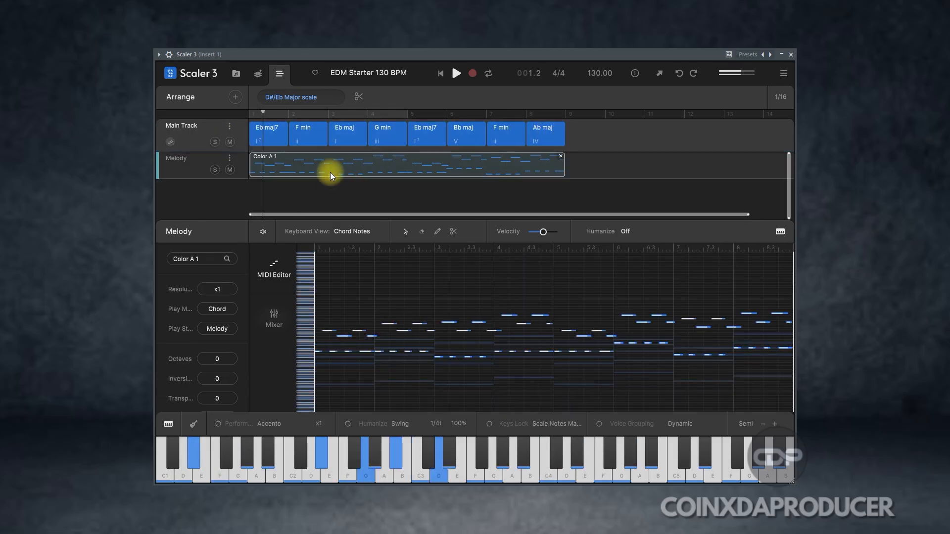
pyautogui.click(216, 171)
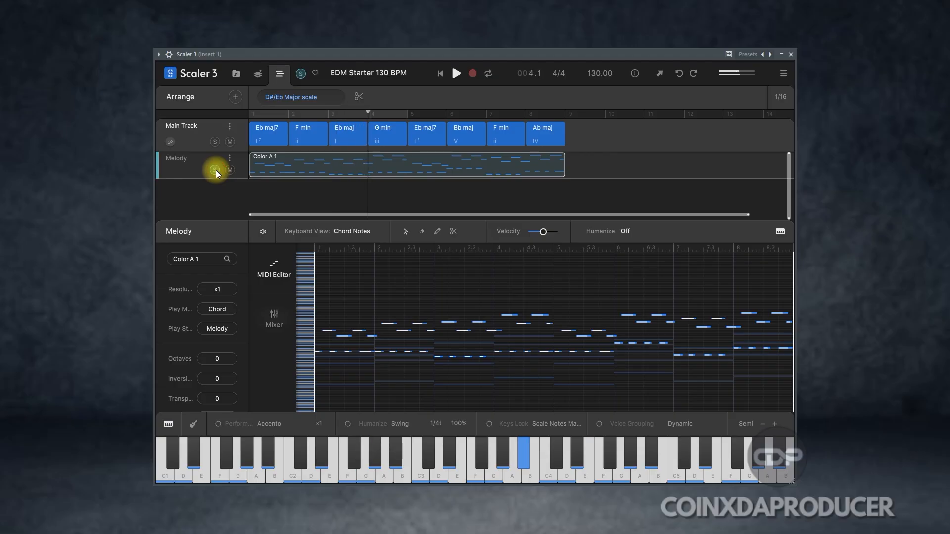
pyautogui.click(215, 170)
# Step: Add the Sostenuto motion from the Andante rhythms as a Rhythms track and select its clip
pyautogui.click(235, 98)
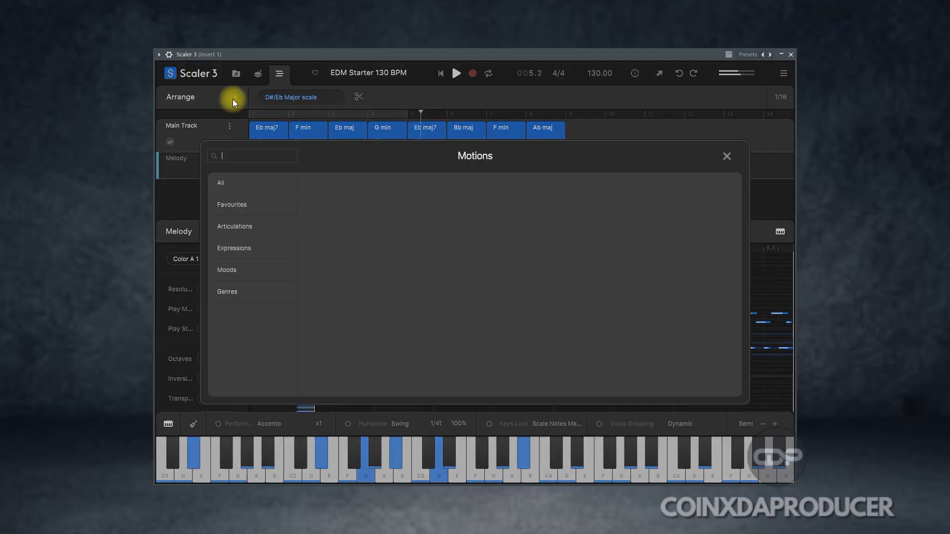
pyautogui.click(239, 244)
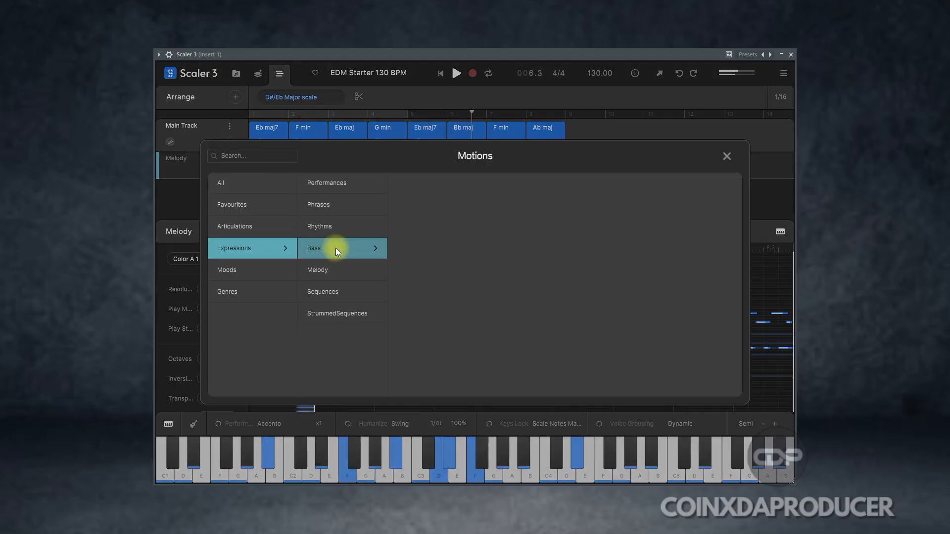
pyautogui.click(329, 225)
pyautogui.click(586, 339)
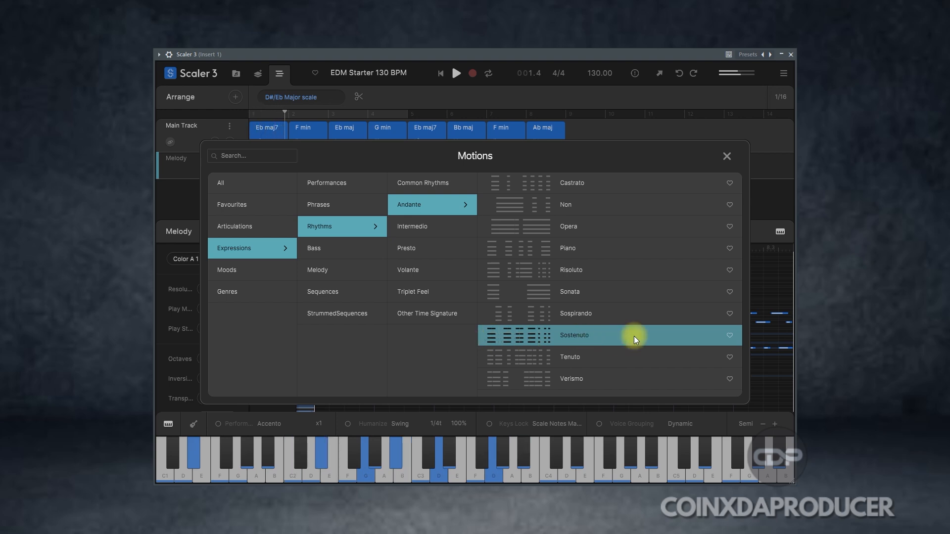
pyautogui.click(656, 340)
pyautogui.click(727, 157)
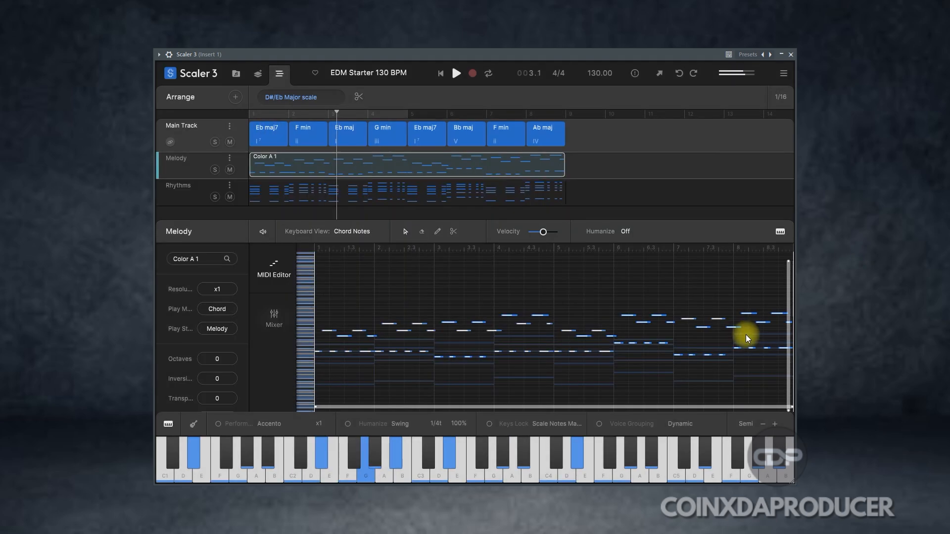
pyautogui.moveTo(456, 201)
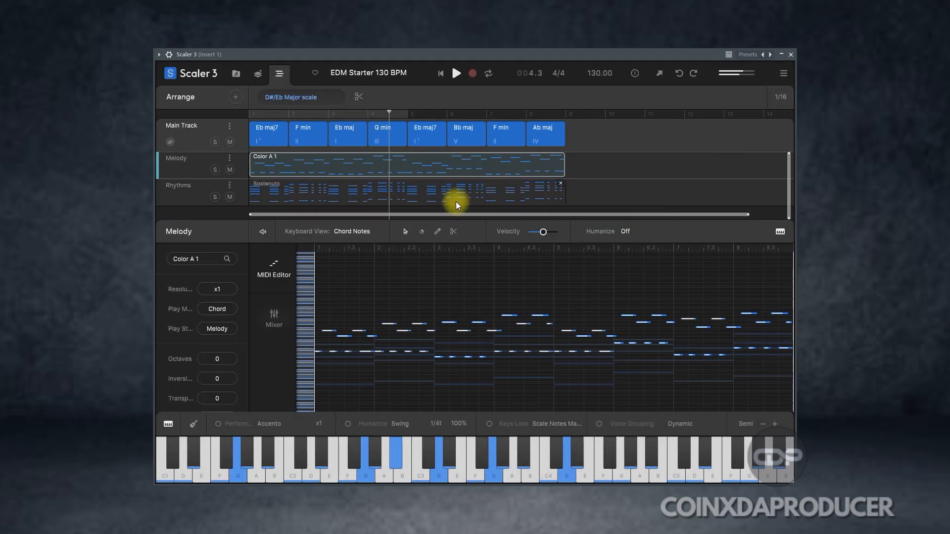
pyautogui.moveTo(587, 188); pyautogui.dragTo(168, 205)
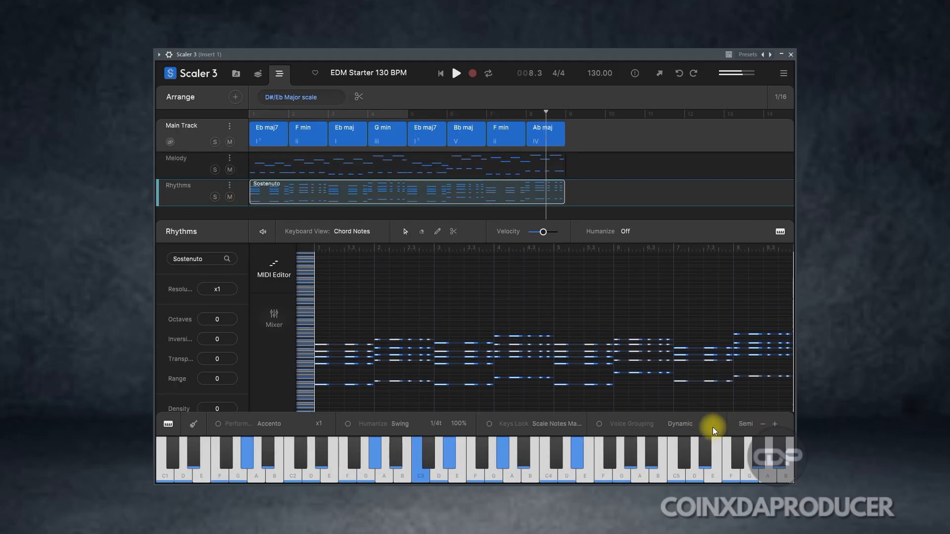
# Step: Try several EDM Bass motions from the Bass expressions and add EDM Bass 7 as a Bass track
pyautogui.click(235, 99)
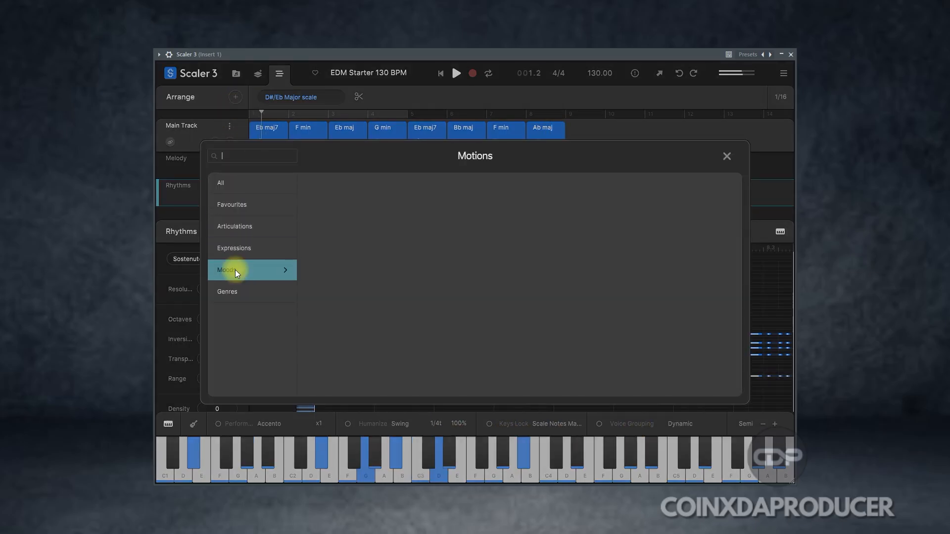
pyautogui.click(234, 249)
pyautogui.click(318, 252)
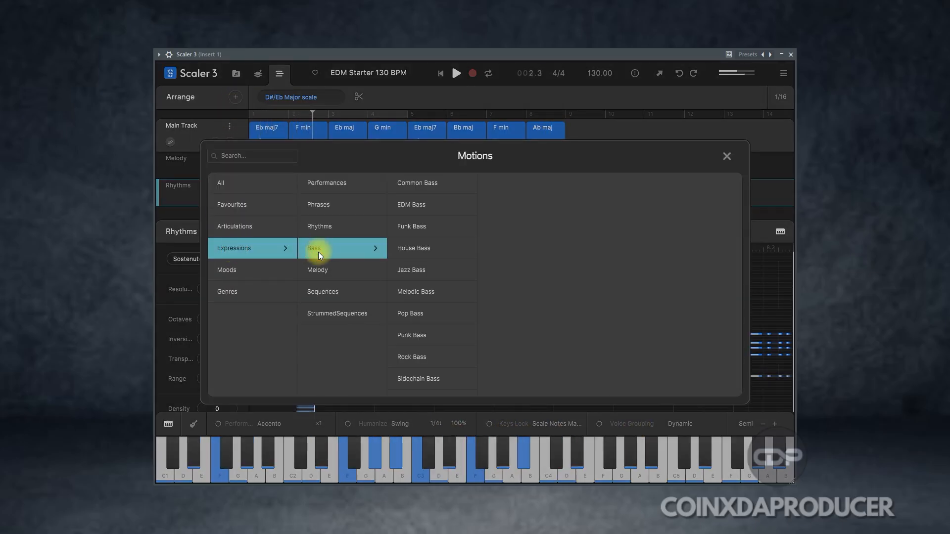
pyautogui.click(424, 206)
pyautogui.click(495, 225)
pyautogui.click(523, 258)
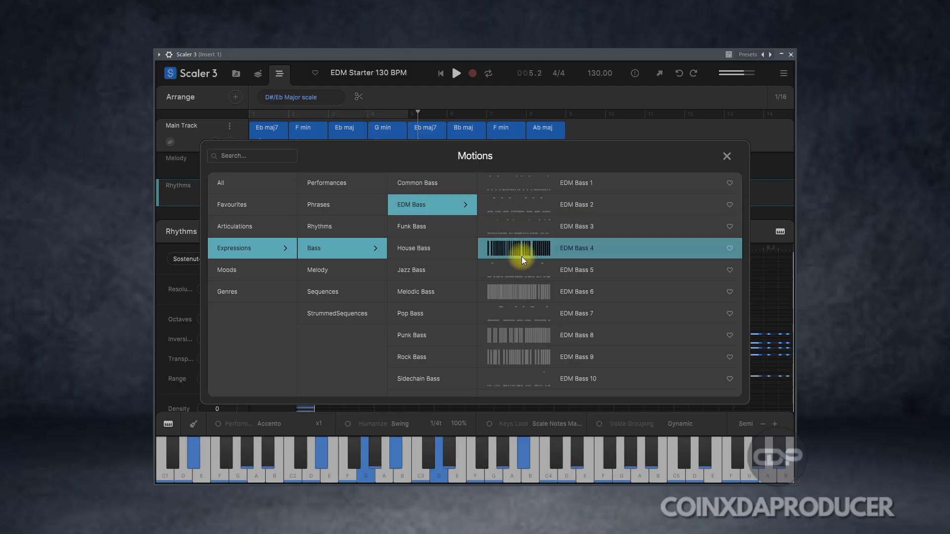
pyautogui.click(521, 271)
pyautogui.click(520, 313)
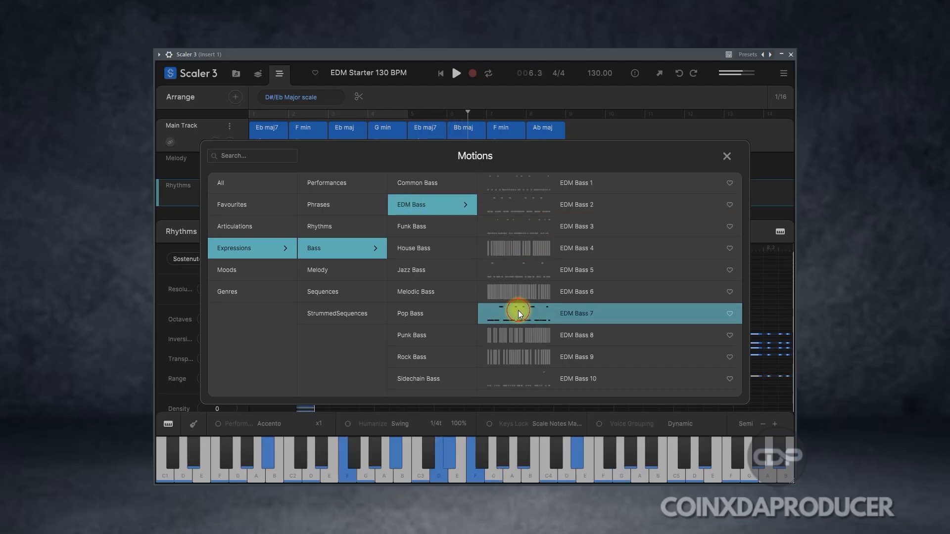
pyautogui.click(727, 156)
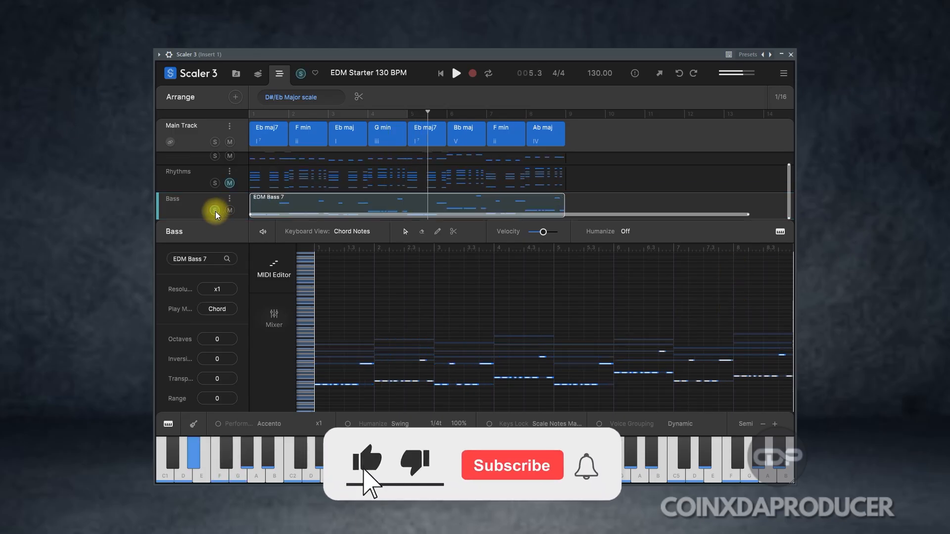
# Step: Insert the IK Multimedia EQual effect in the Bass channel's first effect slot, searching the audio effects for "eq"
pyautogui.click(215, 211)
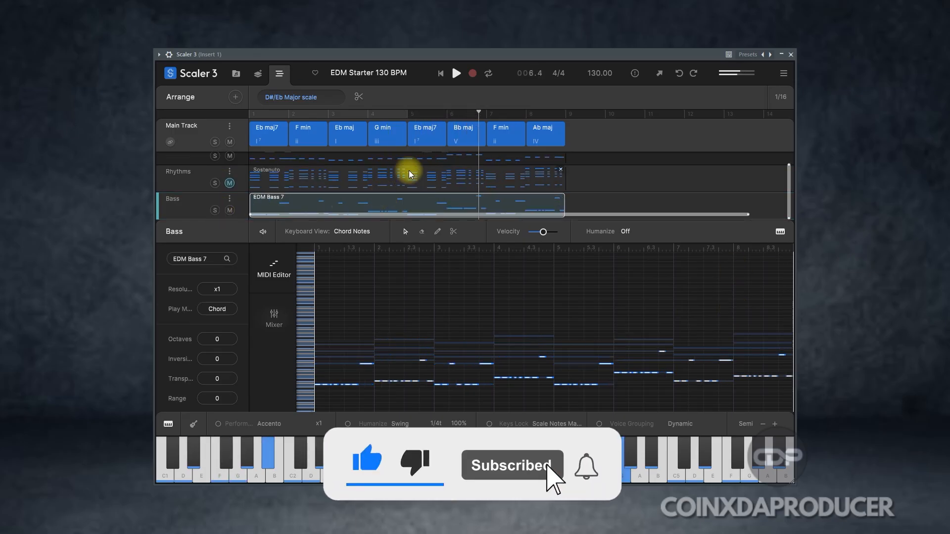
pyautogui.click(274, 318)
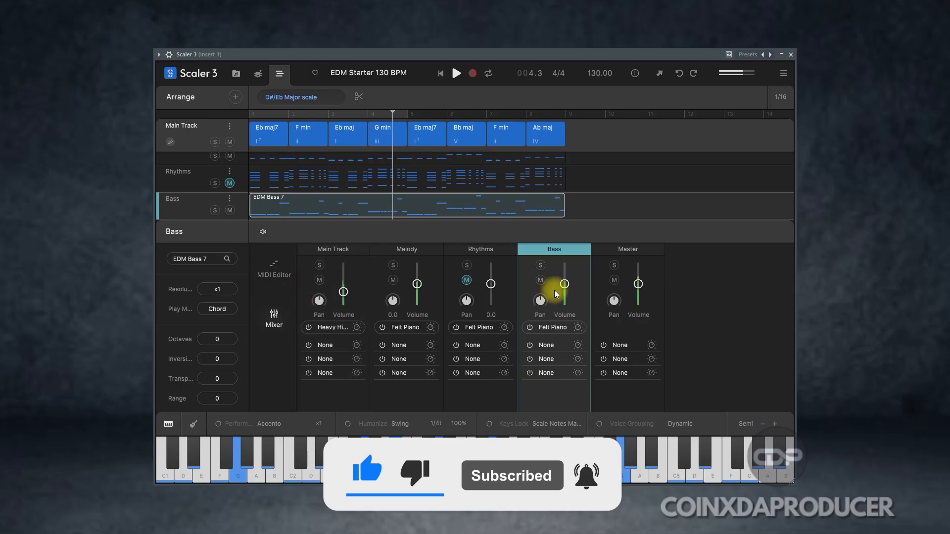
pyautogui.click(547, 345)
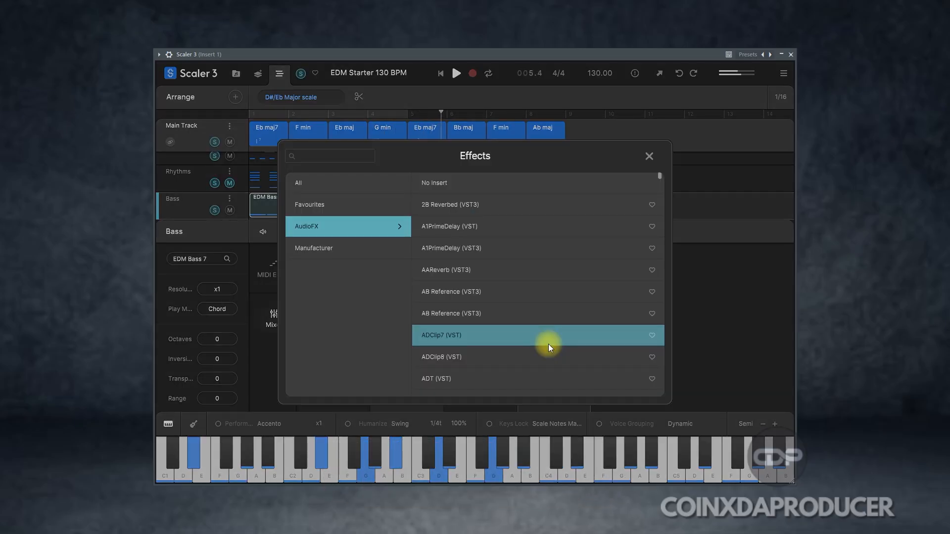
pyautogui.click(334, 156)
pyautogui.write('eq')
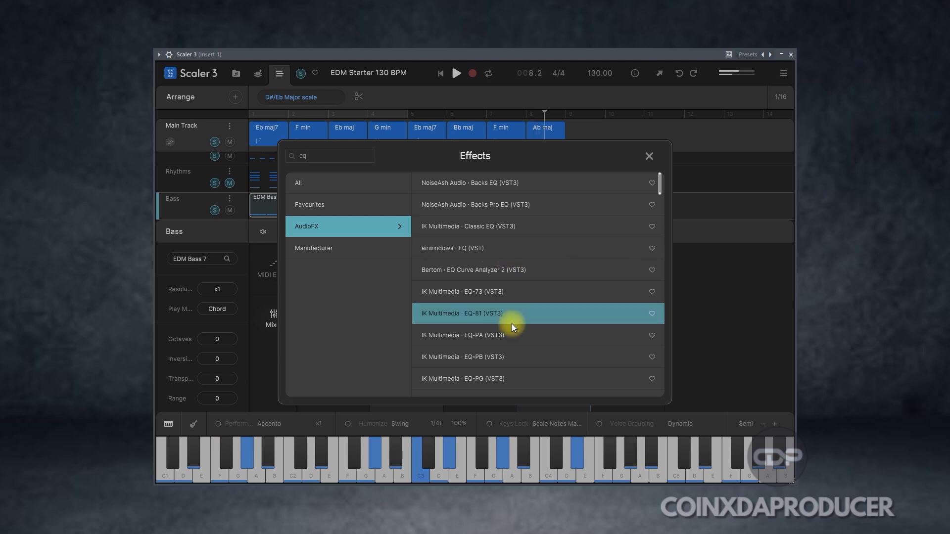
pyautogui.scroll(-3, 553, 277)
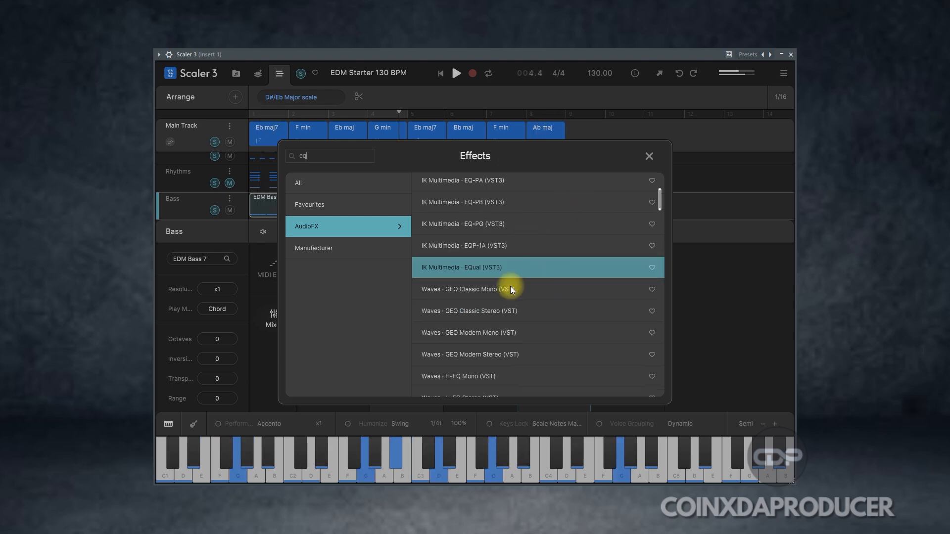
pyautogui.click(544, 267)
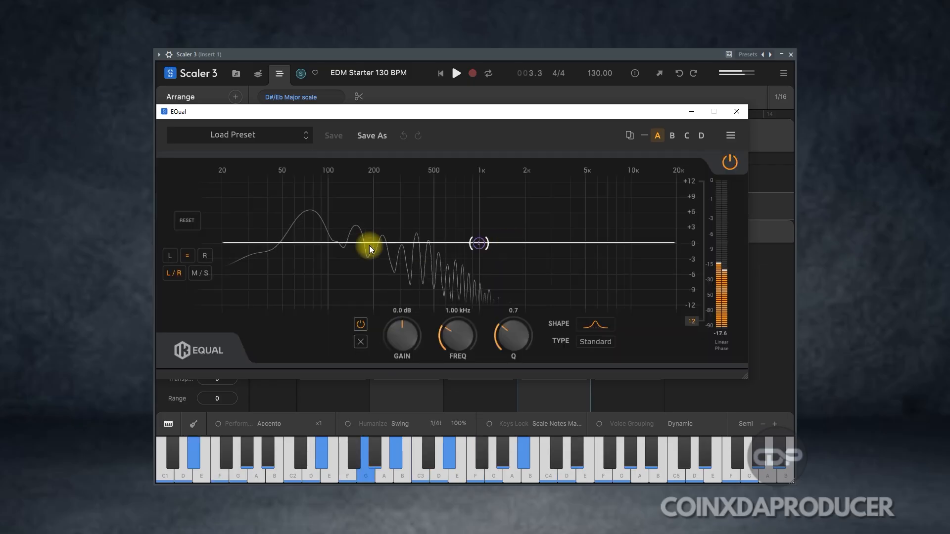
# Step: Shape the bass in EQual with two shallow low-mid cuts and a low-cut filter at 514 Hz, and close the effect
pyautogui.doubleClick(354, 242)
pyautogui.moveTo(354, 242); pyautogui.dragTo(344, 253)
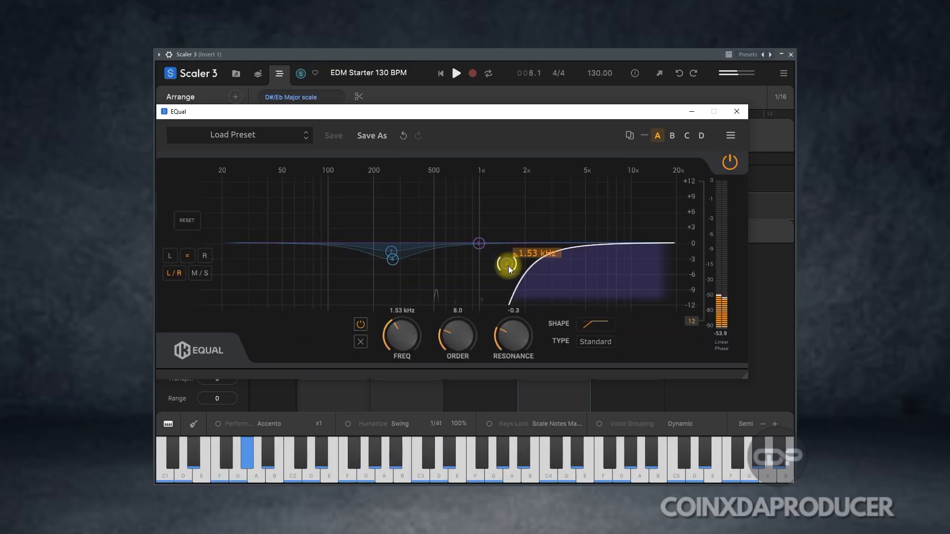
pyautogui.moveTo(508, 266); pyautogui.dragTo(434, 279)
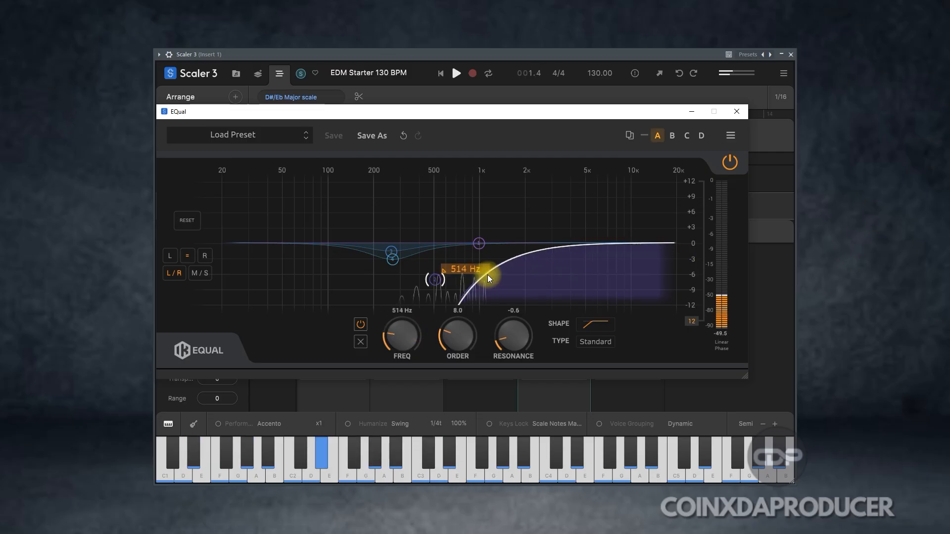
pyautogui.click(738, 113)
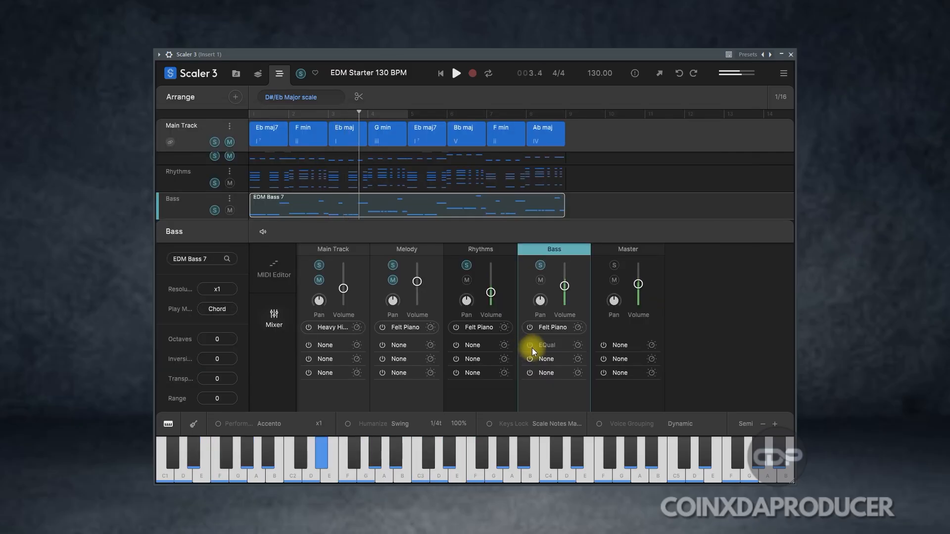
# Step: Lower the Bass channel's volume, unmute the Main Track and set its volume to -7.7
pyautogui.moveTo(566, 287)
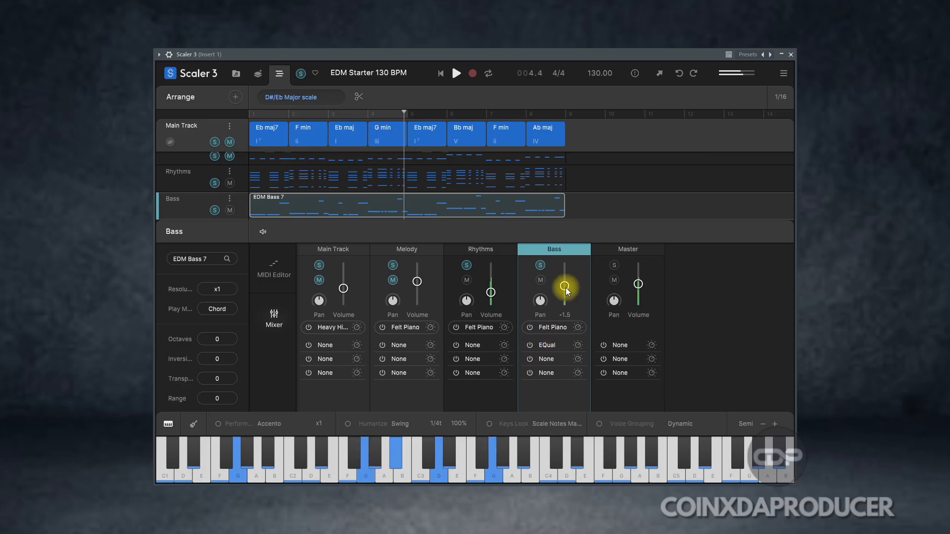
pyautogui.moveTo(565, 287); pyautogui.dragTo(568, 295)
pyautogui.click(320, 280)
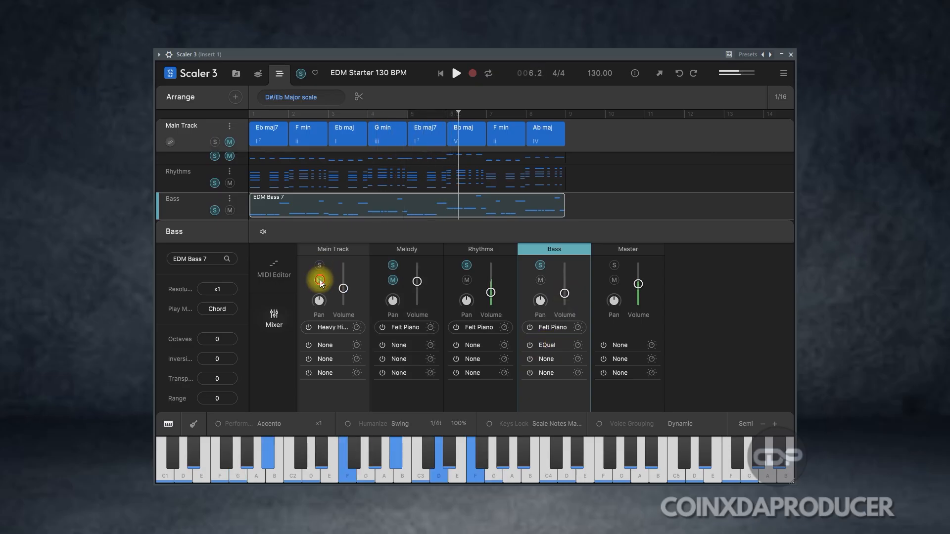
pyautogui.moveTo(343, 288); pyautogui.dragTo(345, 292)
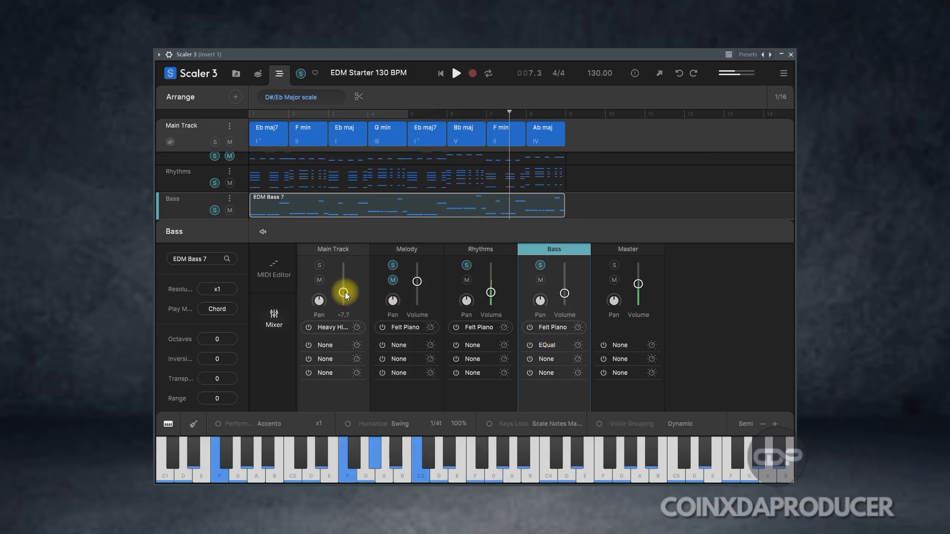
# Step: Bring the Melody and Main Track back into the soloed mix and balance their volumes with the Master
pyautogui.click(394, 279)
pyautogui.click(391, 268)
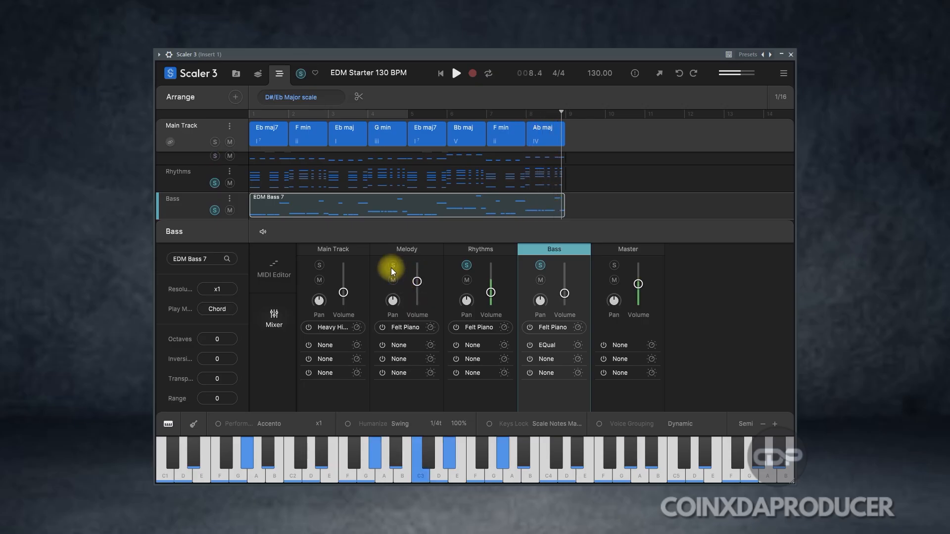
pyautogui.click(319, 265)
pyautogui.moveTo(417, 282); pyautogui.dragTo(417, 288)
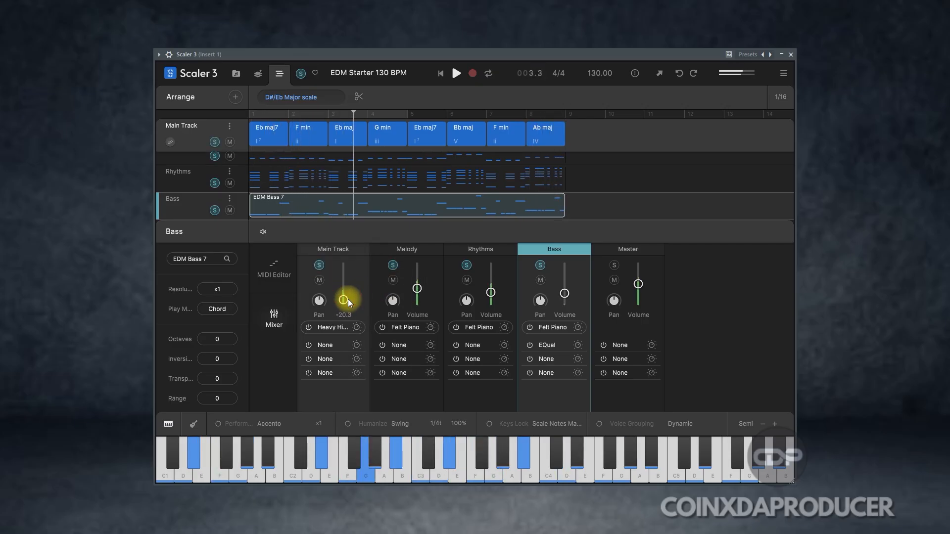
pyautogui.moveTo(418, 288)
pyautogui.mouseDown()
pyautogui.moveTo(429, 287)
pyautogui.moveTo(422, 274)
pyautogui.mouseUp()
pyautogui.click(615, 266)
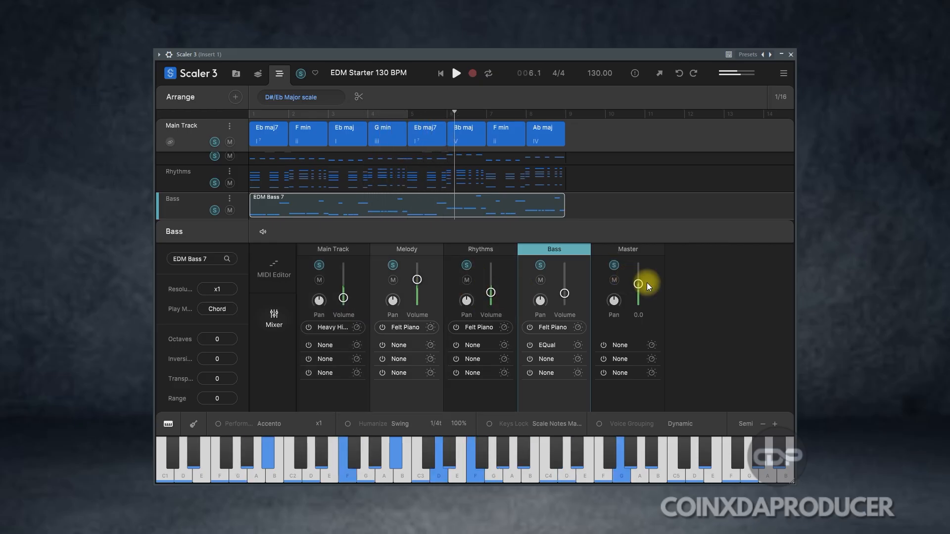
pyautogui.moveTo(638, 279); pyautogui.dragTo(637, 281)
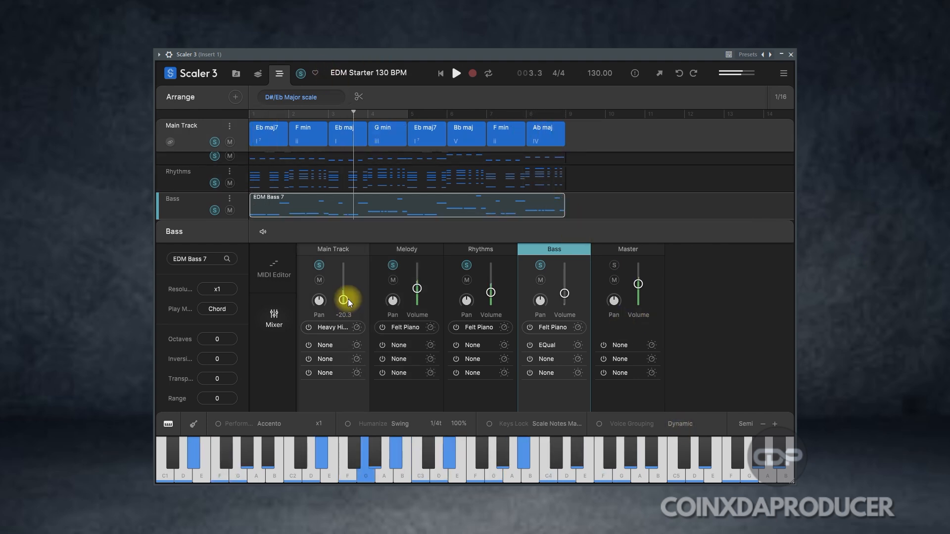
pyautogui.moveTo(421, 287); pyautogui.dragTo(419, 280)
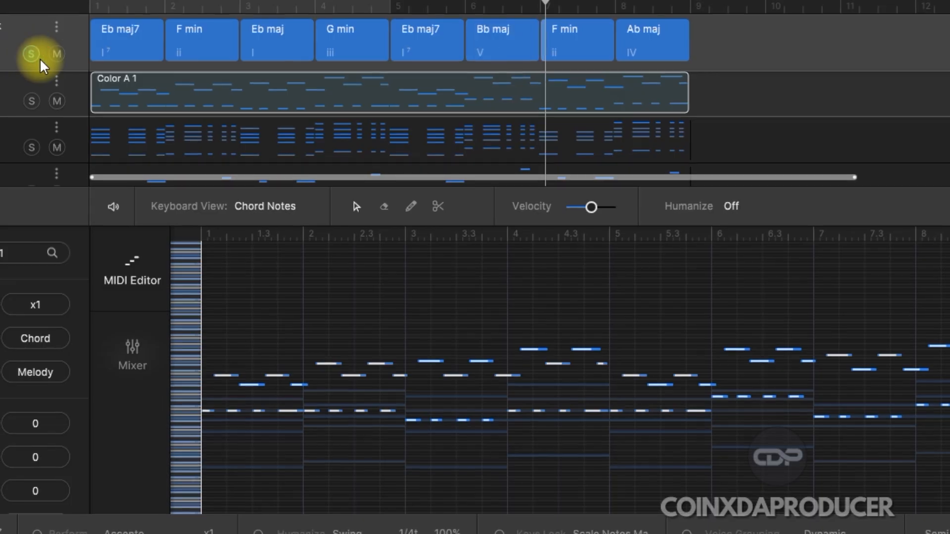
# Step: Clear the Main Track and Melody solos and compare the Trap 1 and EDM Bass 7 tracks in solo
pyautogui.click(40, 60)
pyautogui.click(34, 106)
pyautogui.scroll(-3, 117, 166)
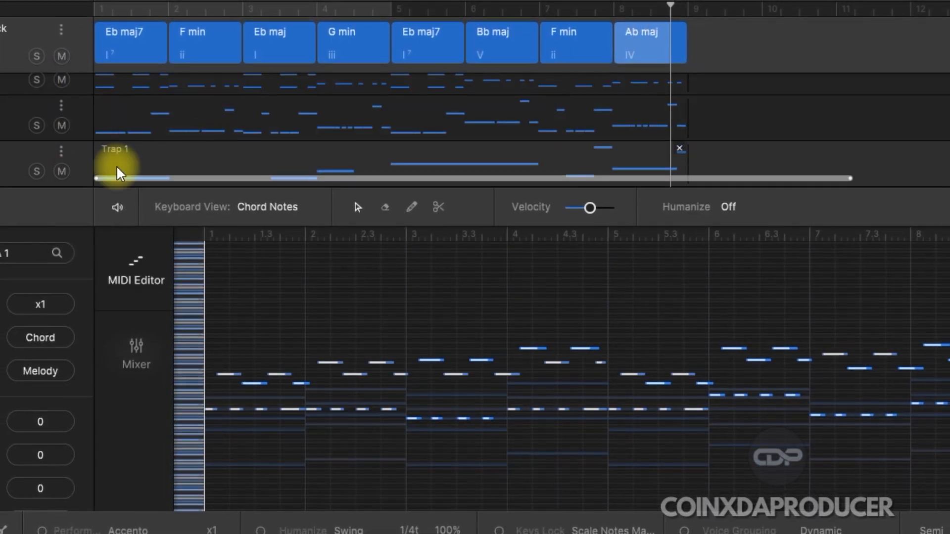
pyautogui.click(39, 172)
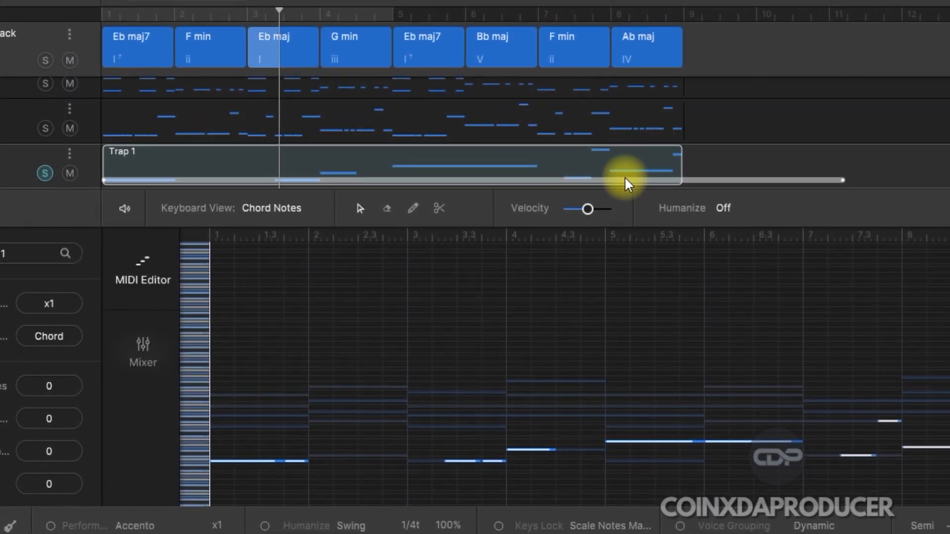
pyautogui.click(45, 128)
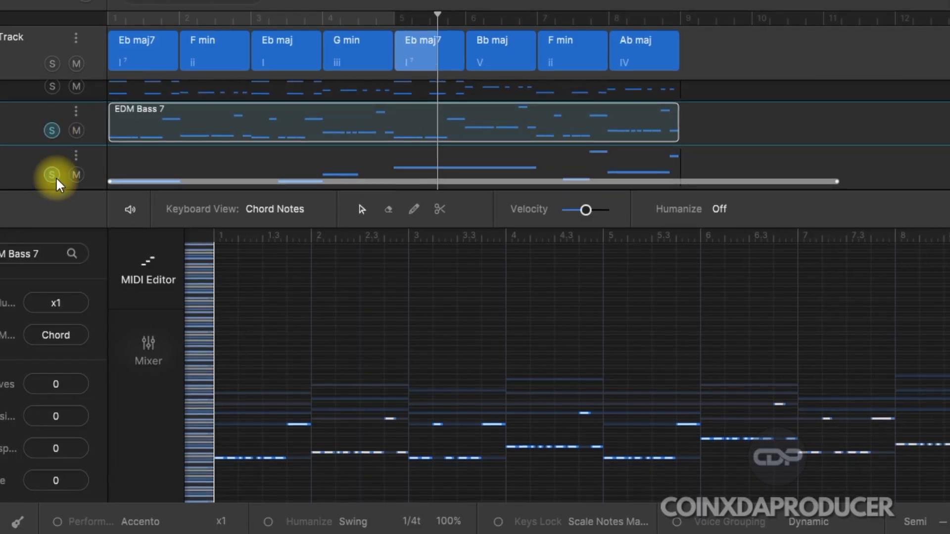
pyautogui.click(56, 178)
# Step: Enlarge the track area, inspect both bass clips' notes, and stop playback with the bass solos cleared
pyautogui.moveTo(946, 190); pyautogui.dragTo(946, 348)
pyautogui.click(57, 242)
pyautogui.click(62, 196)
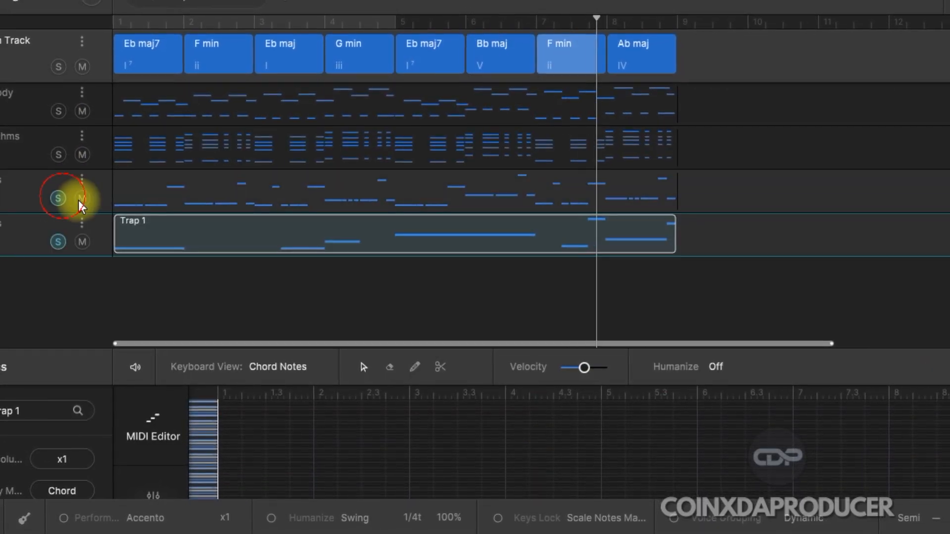
pyautogui.click(269, 208)
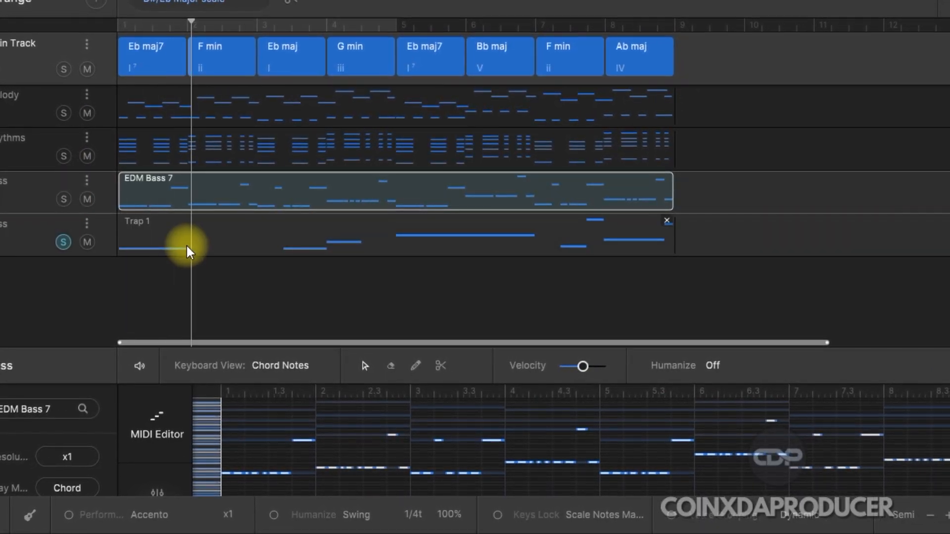
pyautogui.click(173, 243)
pyautogui.click(67, 242)
pyautogui.press('space')
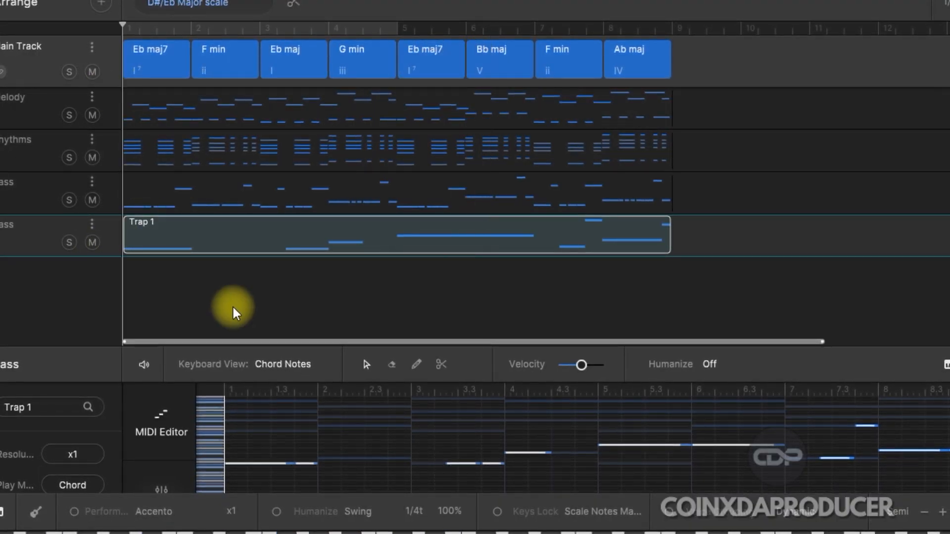
# Step: Browse the Motions library's Articulations and Moods categories
pyautogui.click(101, 4)
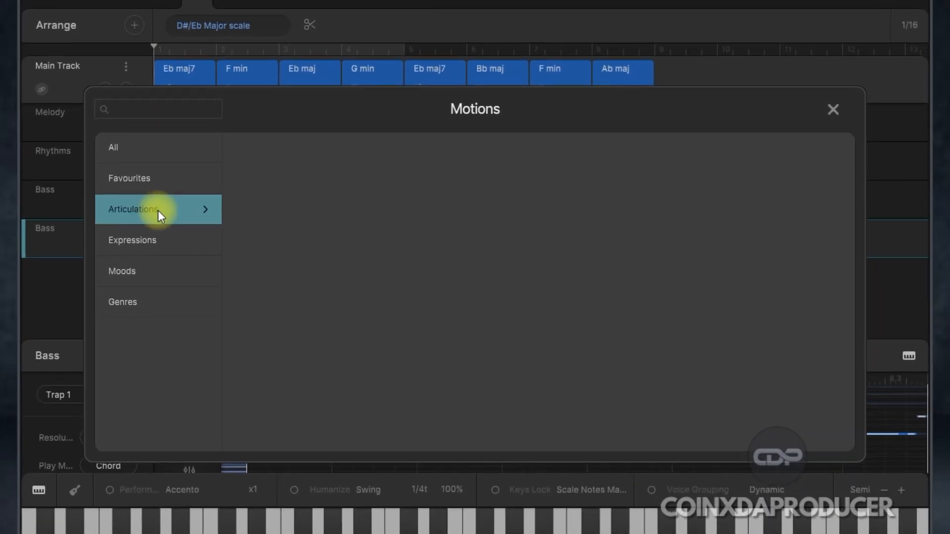
pyautogui.click(156, 209)
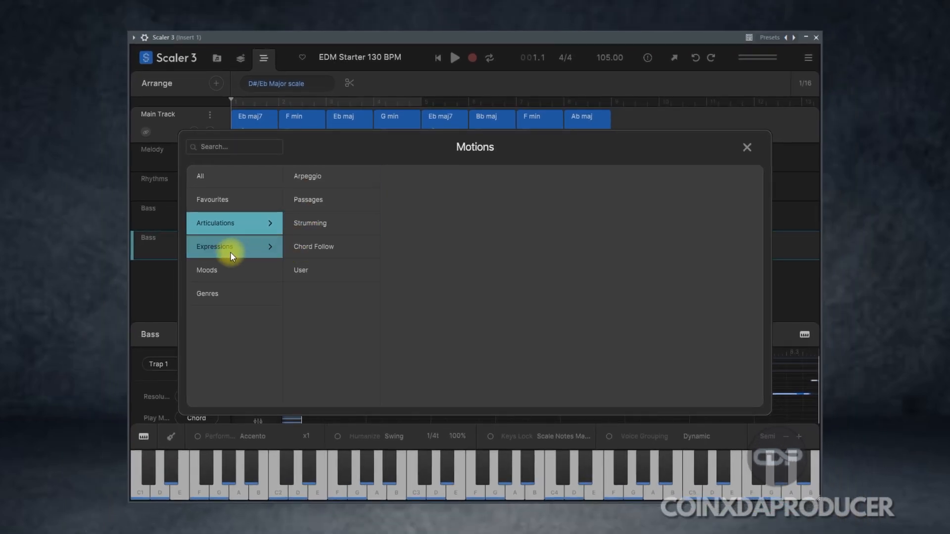
pyautogui.click(219, 269)
pyautogui.scroll(-2, 322, 307)
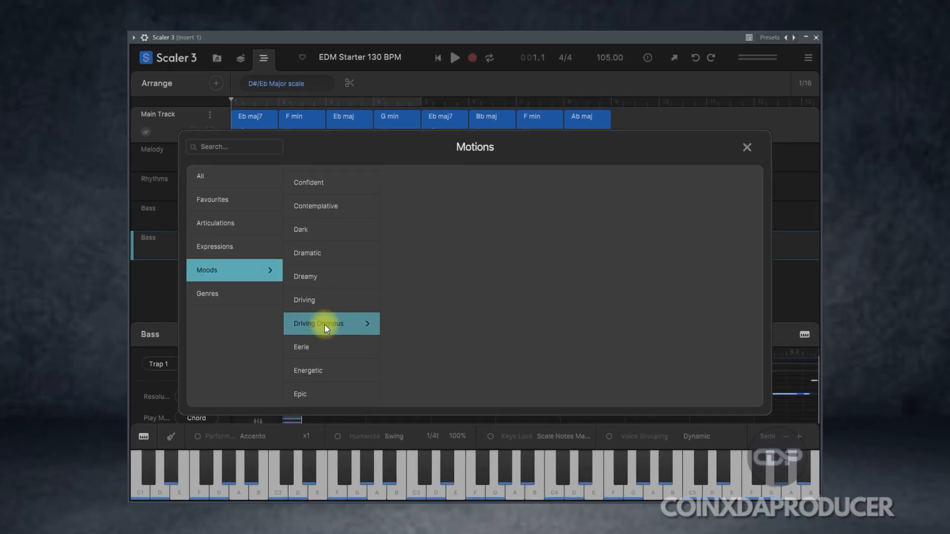
pyautogui.scroll(-10, 317, 374)
pyautogui.scroll(5, 343, 280)
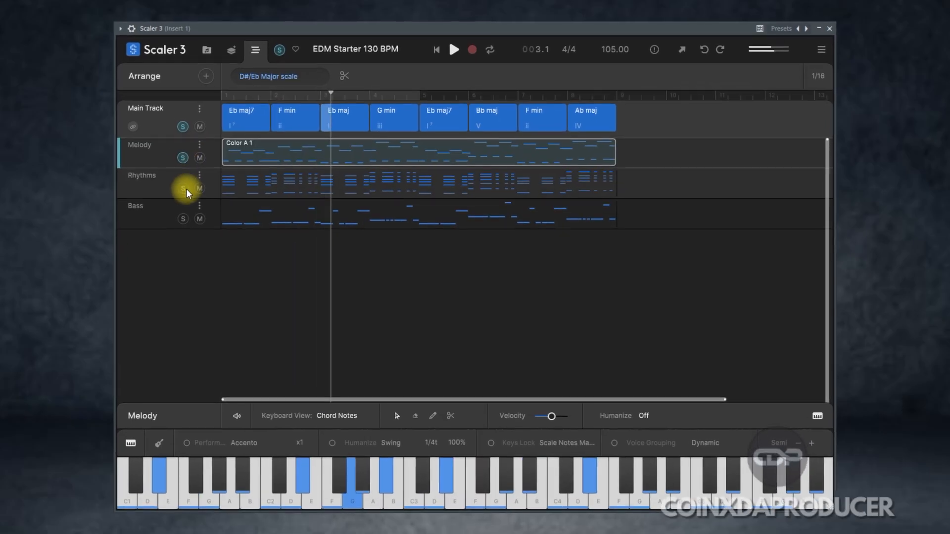
# Step: Add the Trap 1 motion as a second Bass track from the Trap Bass set in the Trap genre
pyautogui.click(182, 159)
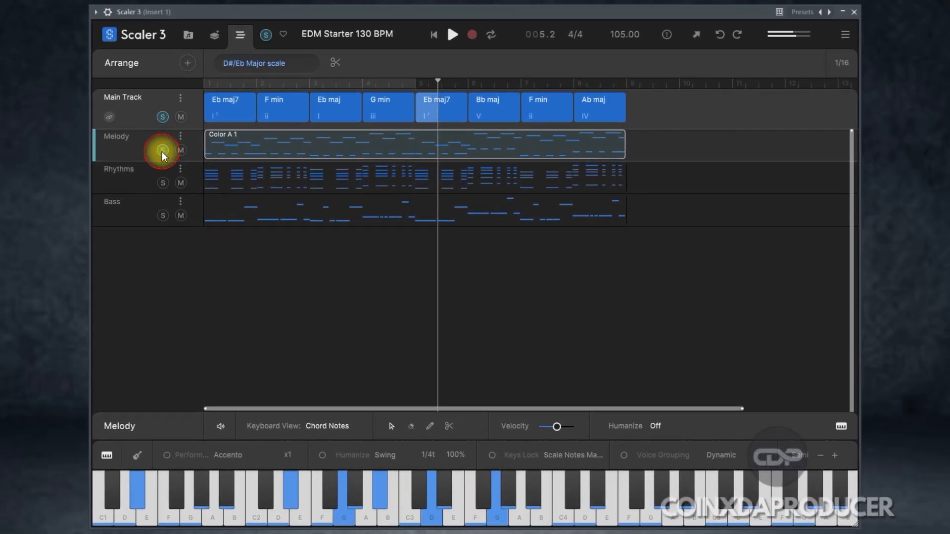
pyautogui.click(187, 63)
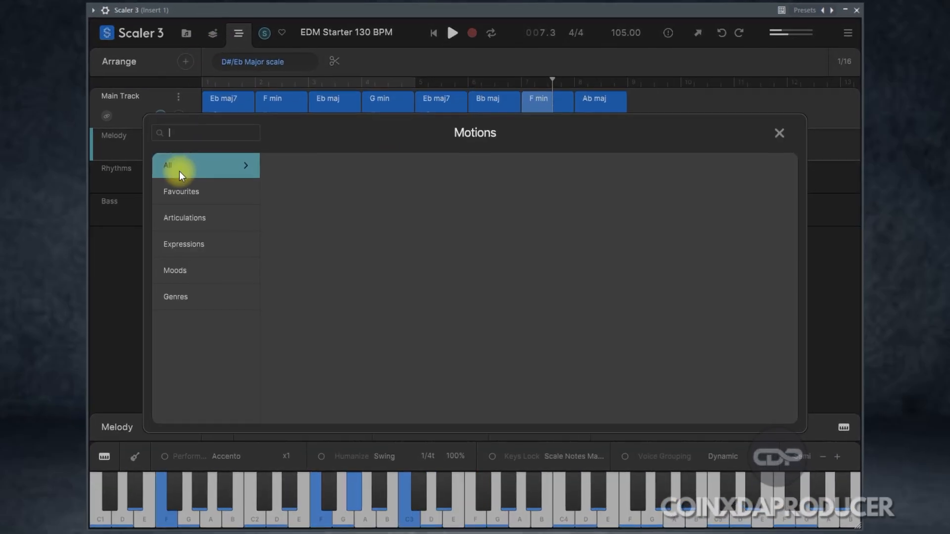
pyautogui.click(196, 299)
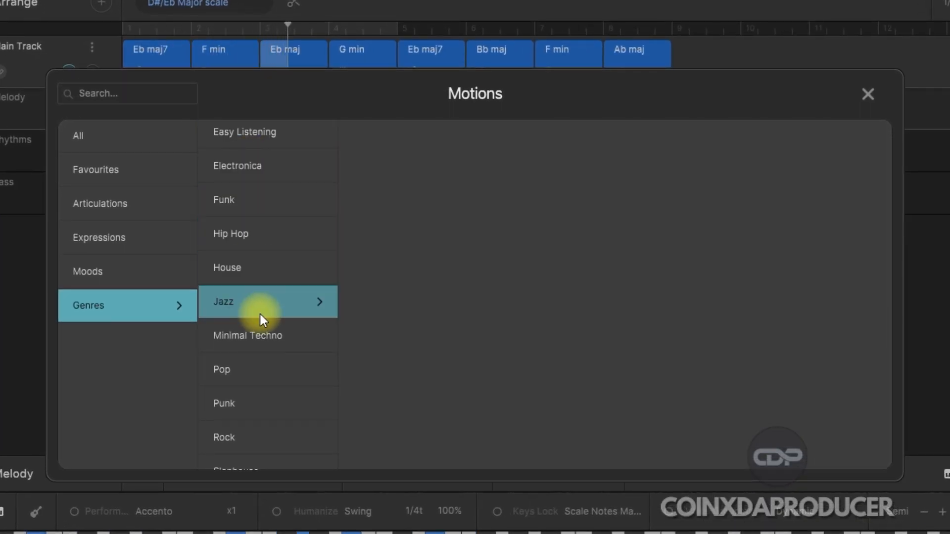
pyautogui.scroll(-3, 264, 433)
pyautogui.scroll(3, 273, 385)
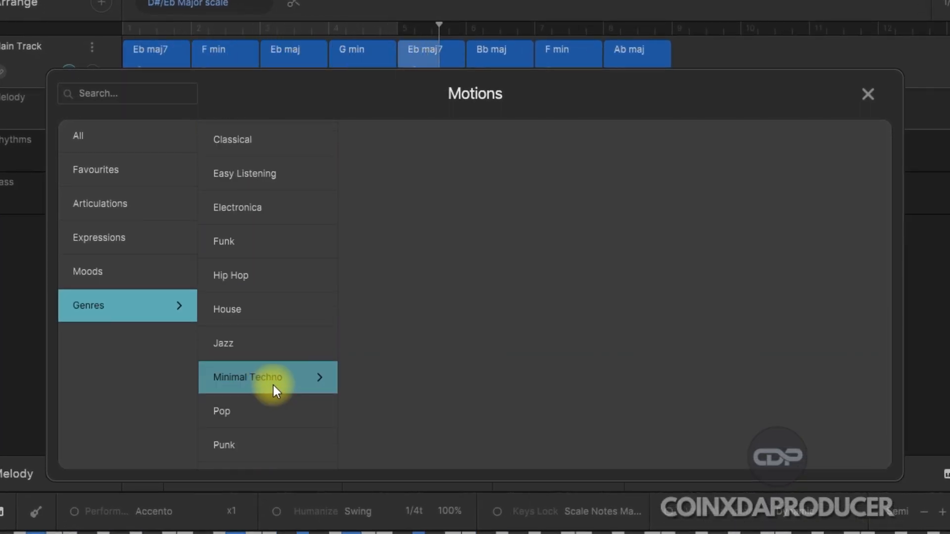
pyautogui.scroll(-2, 295, 378)
pyautogui.scroll(-1, 268, 451)
pyautogui.click(254, 452)
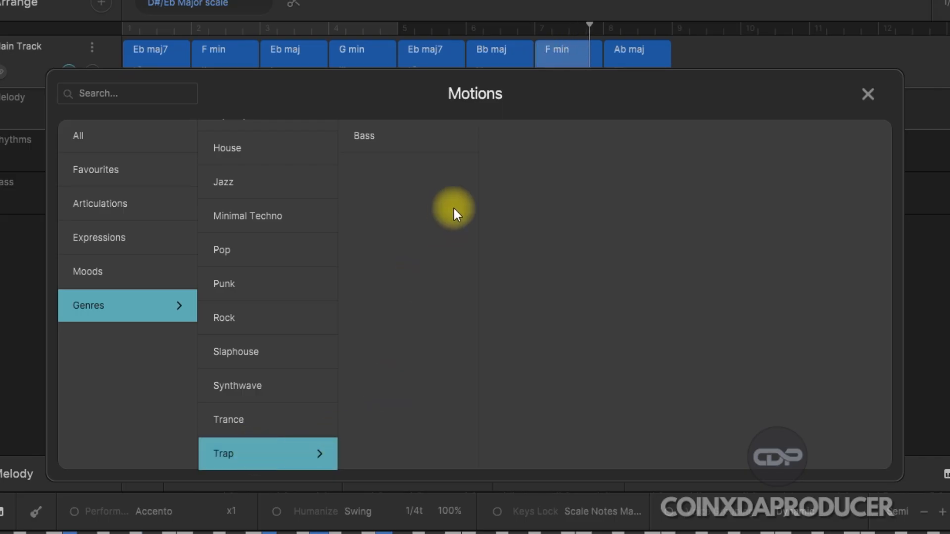
pyautogui.click(378, 128)
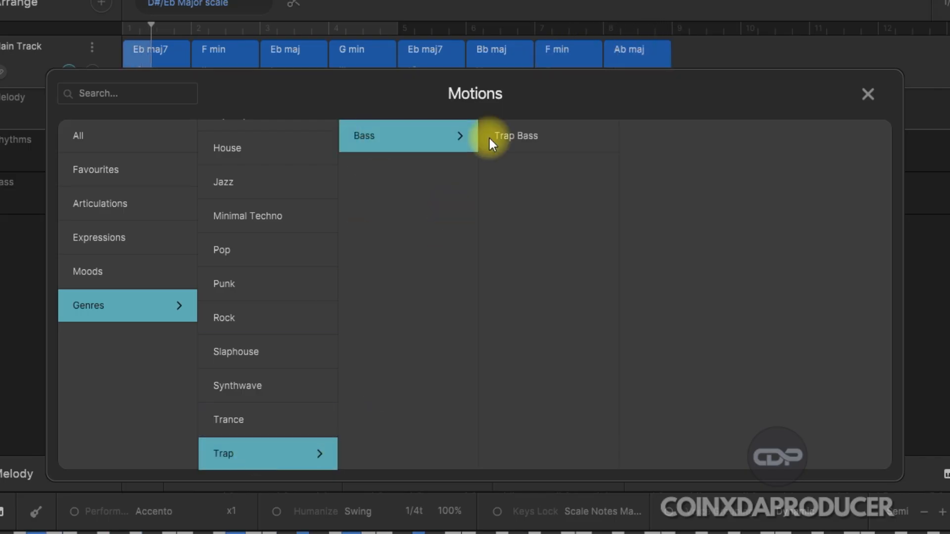
pyautogui.click(516, 136)
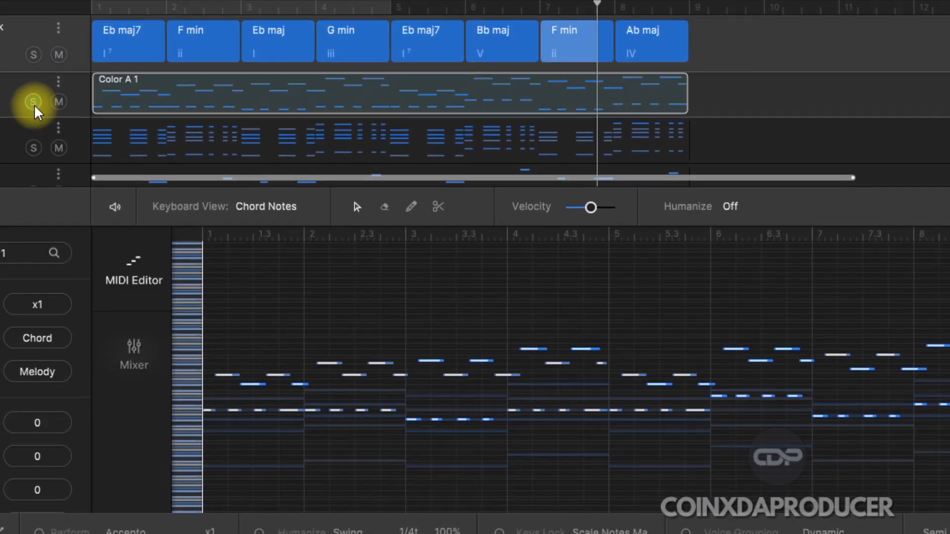
# Step: Audition the Trap 1 bass track in solo, and switch the solo to the EDM Bass 7 track
pyautogui.click(35, 107)
pyautogui.scroll(-3, 42, 130)
pyautogui.click(38, 173)
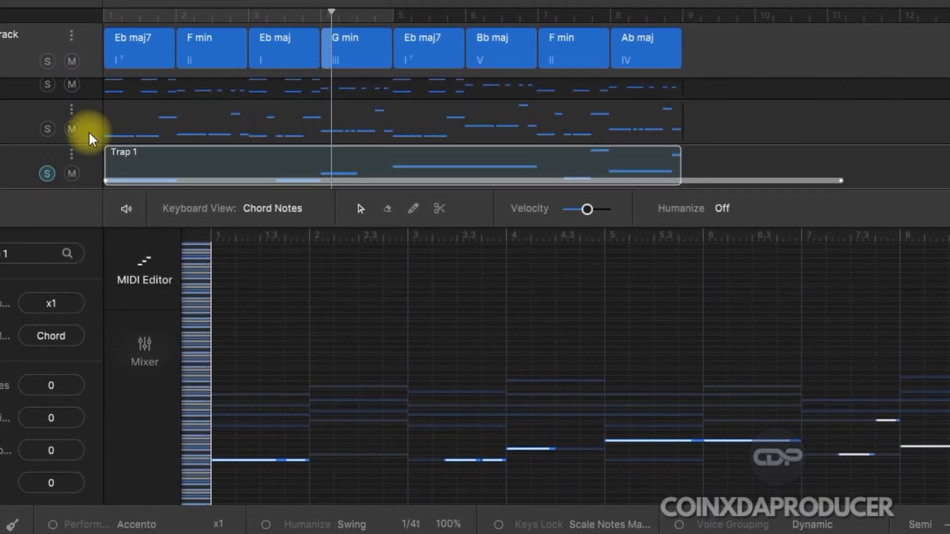
pyautogui.click(48, 129)
pyautogui.click(47, 173)
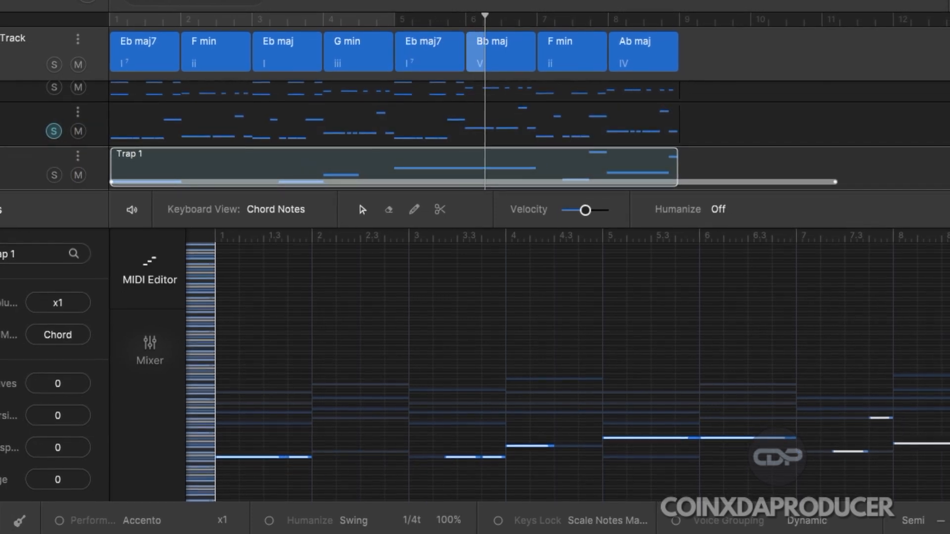
# Step: Enlarge the track area, audition the Trap 1 bass in solo in place of EDM Bass 7, and stop playback with the solos cleared
pyautogui.moveTo(945, 191); pyautogui.dragTo(946, 348)
pyautogui.click(54, 242)
pyautogui.click(54, 198)
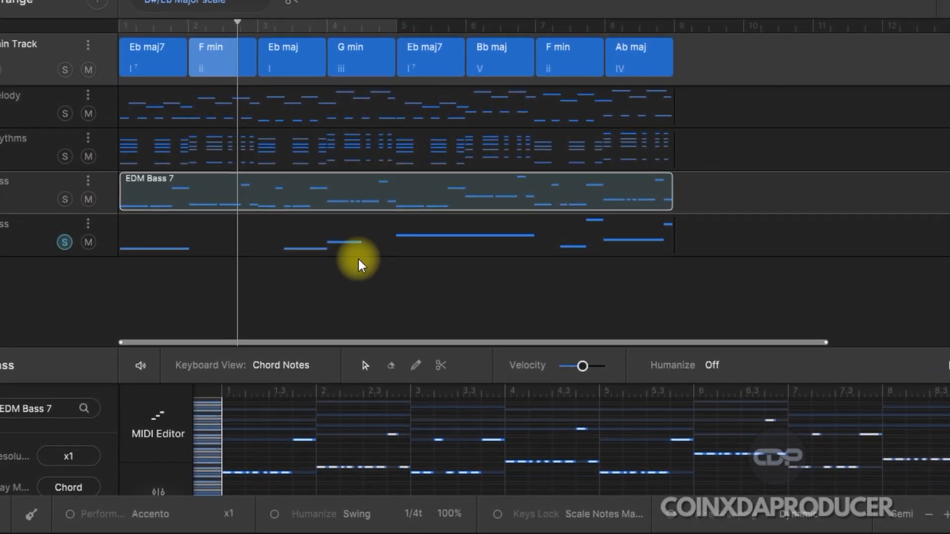
pyautogui.click(174, 244)
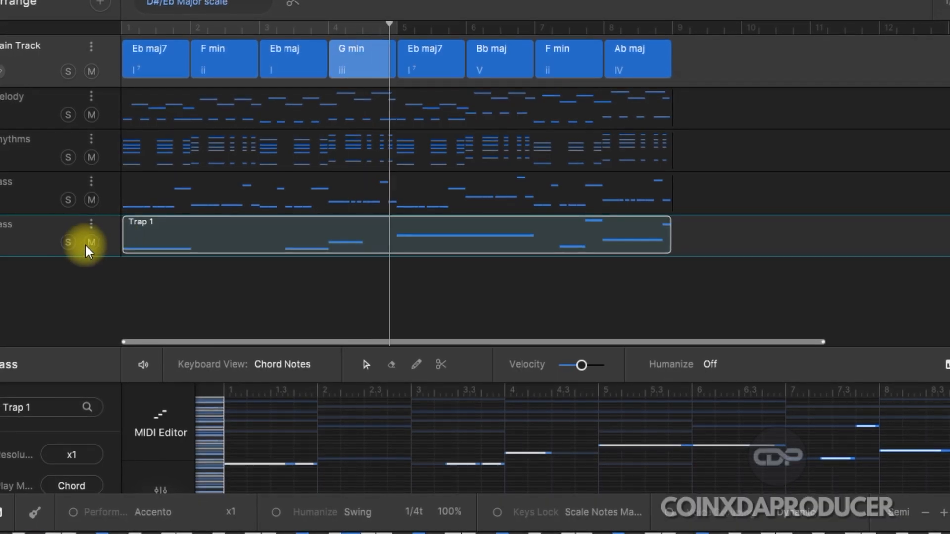
pyautogui.press('space')
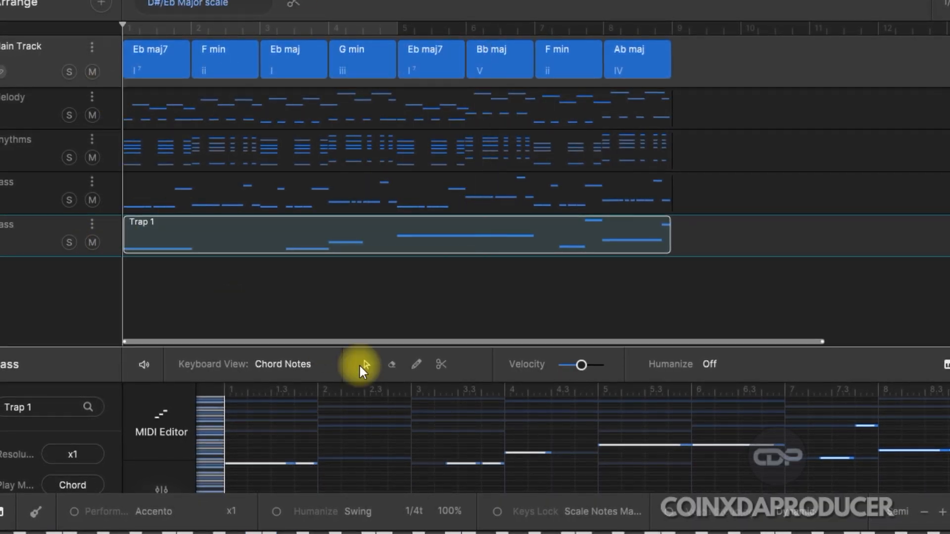
# Step: Open the Motions library for an additional track and browse the moods listed under the Moods category
pyautogui.click(105, 2)
pyautogui.click(136, 215)
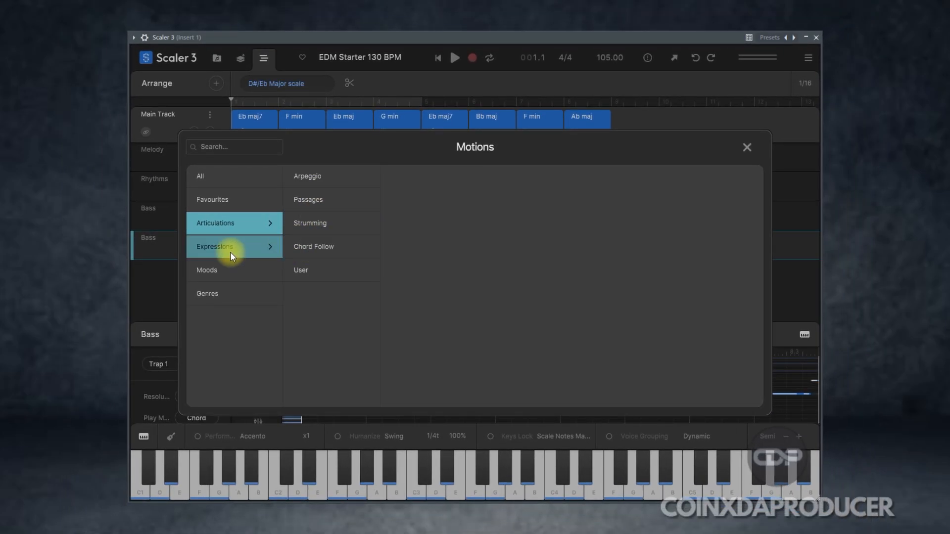
pyautogui.click(216, 268)
pyautogui.scroll(-6, 323, 318)
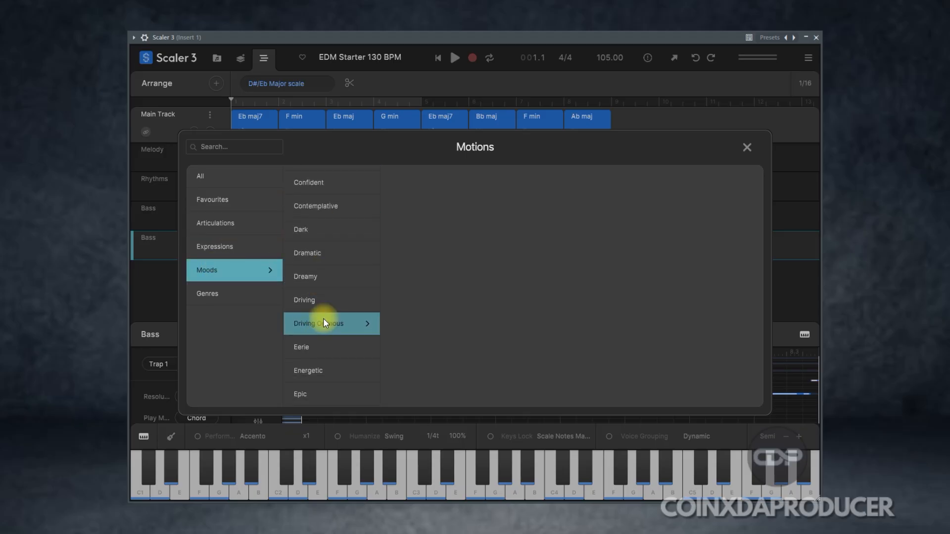
pyautogui.scroll(-10, 317, 374)
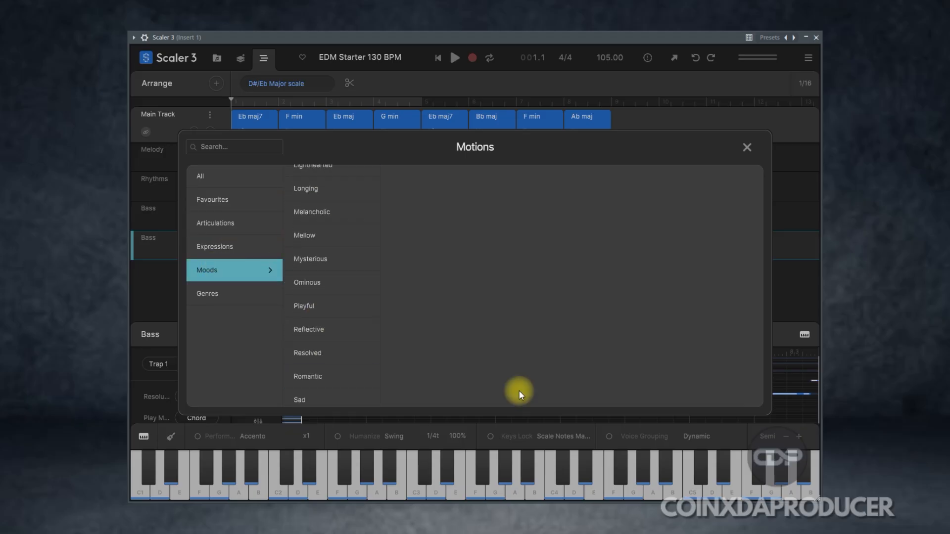
pyautogui.scroll(6, 366, 262)
pyautogui.click(345, 242)
pyautogui.scroll(-1, 337, 247)
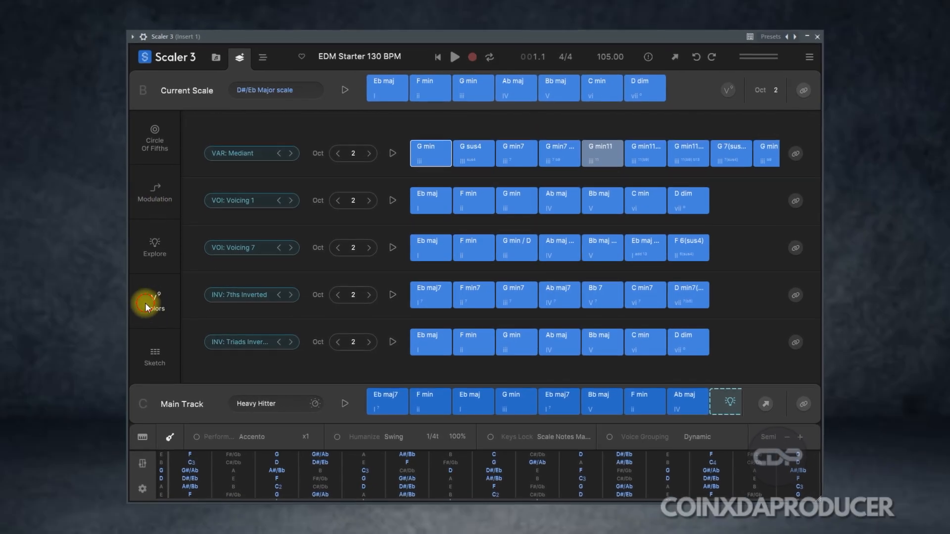
# Step: Browse the chord color categories and the Extensions options available for the VAR: Mediant row
pyautogui.click(241, 150)
pyautogui.click(596, 220)
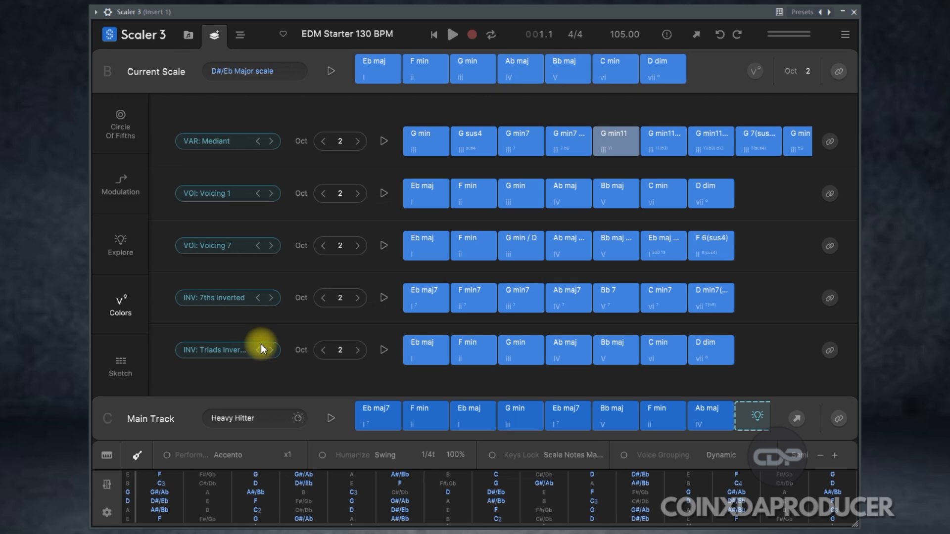
pyautogui.click(221, 145)
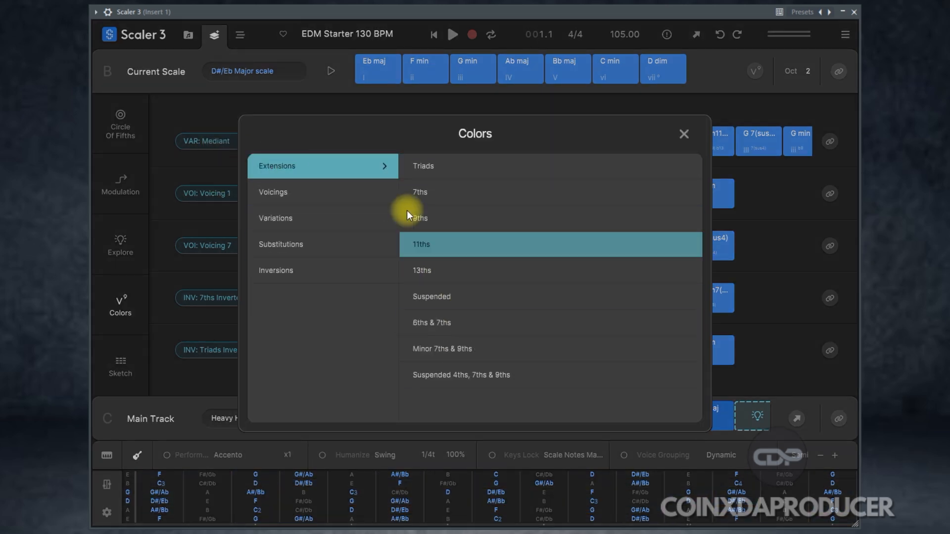
pyautogui.click(186, 267)
# Step: Audition the Triads Inverted and 7ths Inverted rows, and play individual chords from the Mediant row
pyautogui.click(189, 353)
pyautogui.click(190, 353)
pyautogui.click(382, 353)
pyautogui.click(384, 350)
pyautogui.click(388, 297)
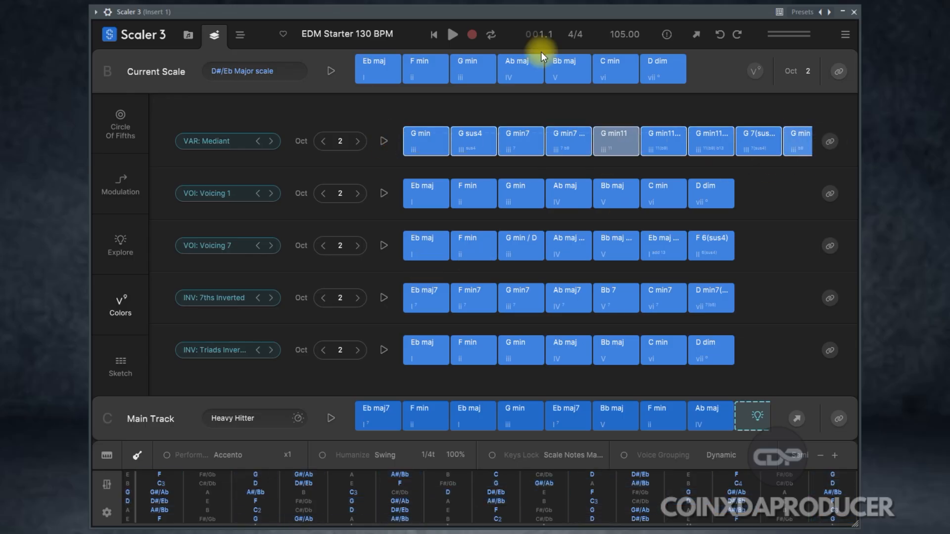
pyautogui.click(616, 141)
pyautogui.click(428, 139)
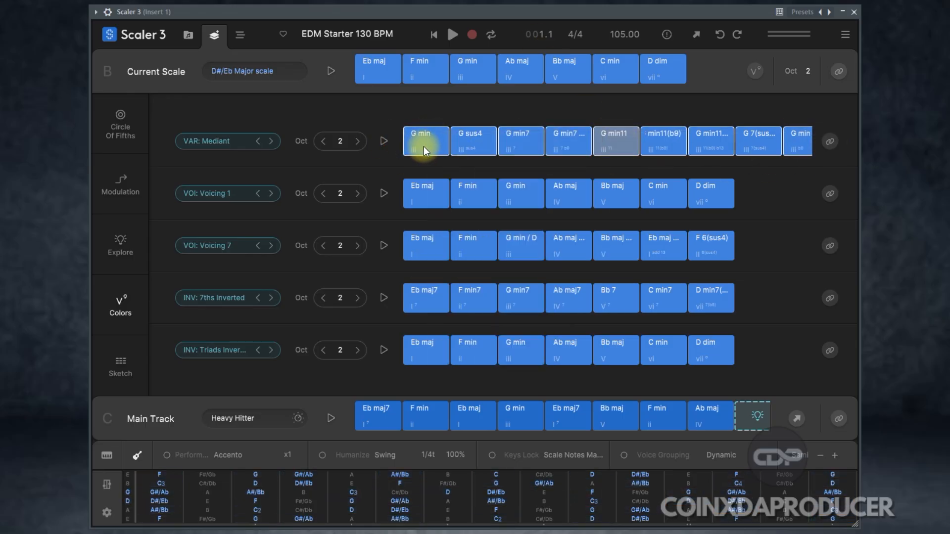
pyautogui.rightClick(664, 375)
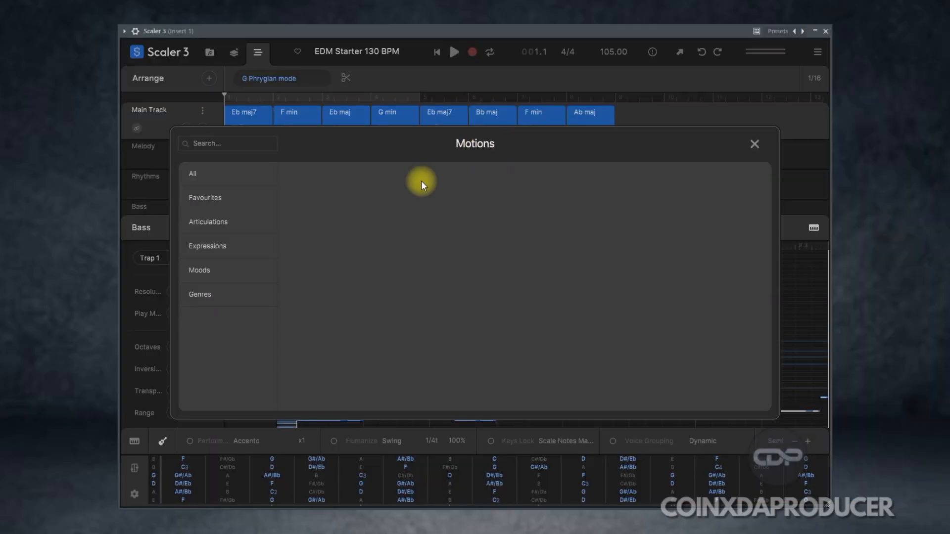
# Step: Browse the Motions library's Favourites, Moods and Articulations, including the Arpeggio, Passages and Strumming motions
pyautogui.click(216, 200)
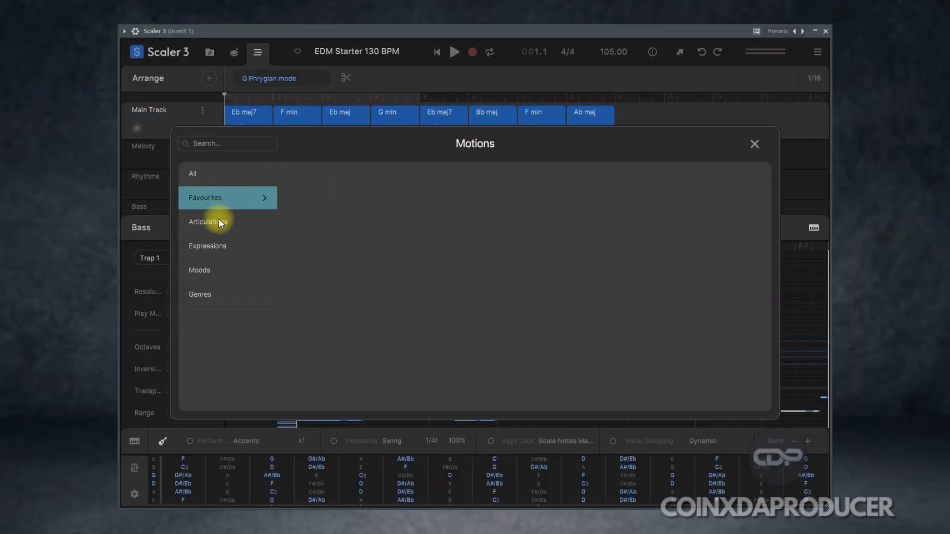
pyautogui.click(219, 221)
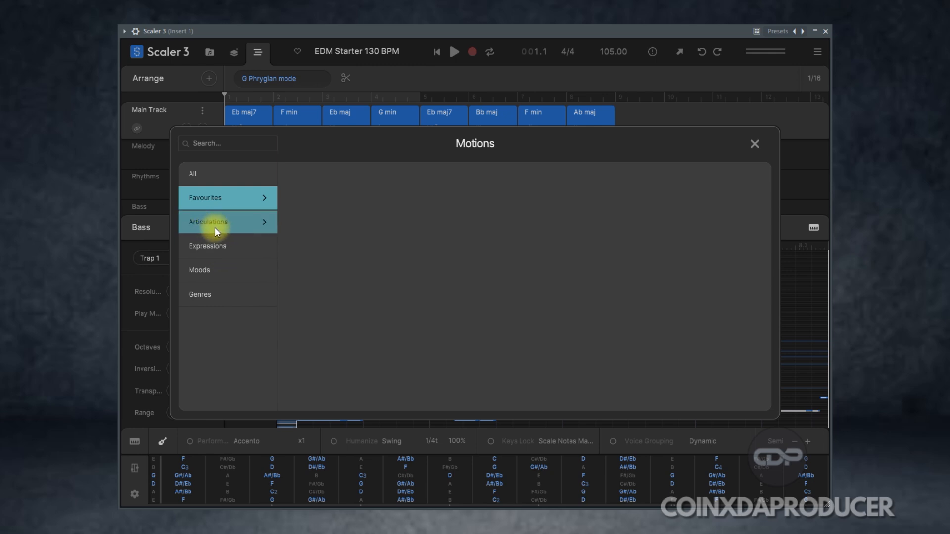
pyautogui.click(203, 194)
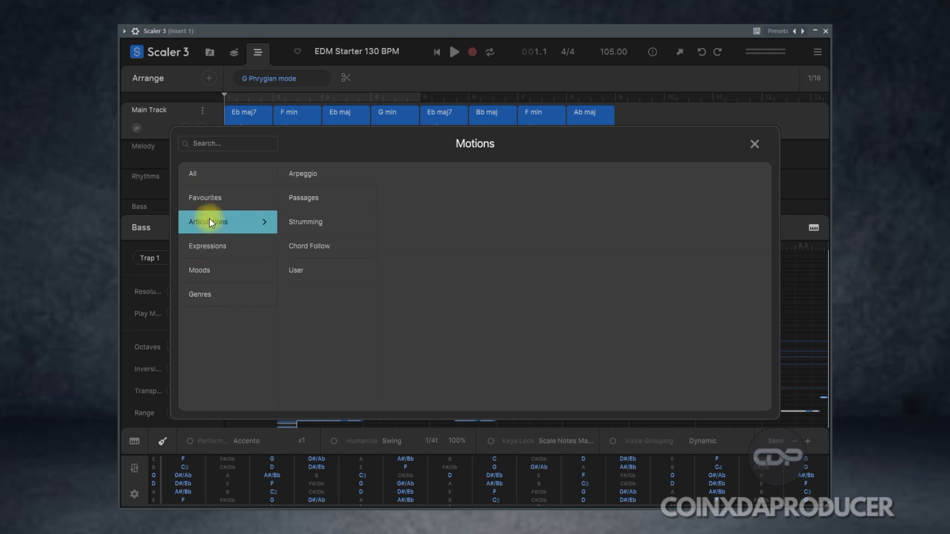
pyautogui.moveTo(219, 244)
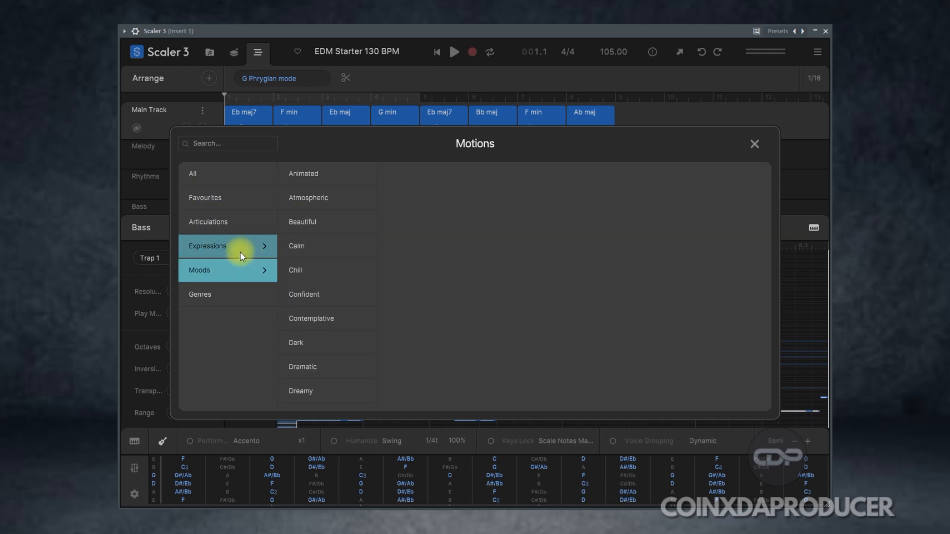
pyautogui.moveTo(229, 222)
pyautogui.moveTo(323, 174)
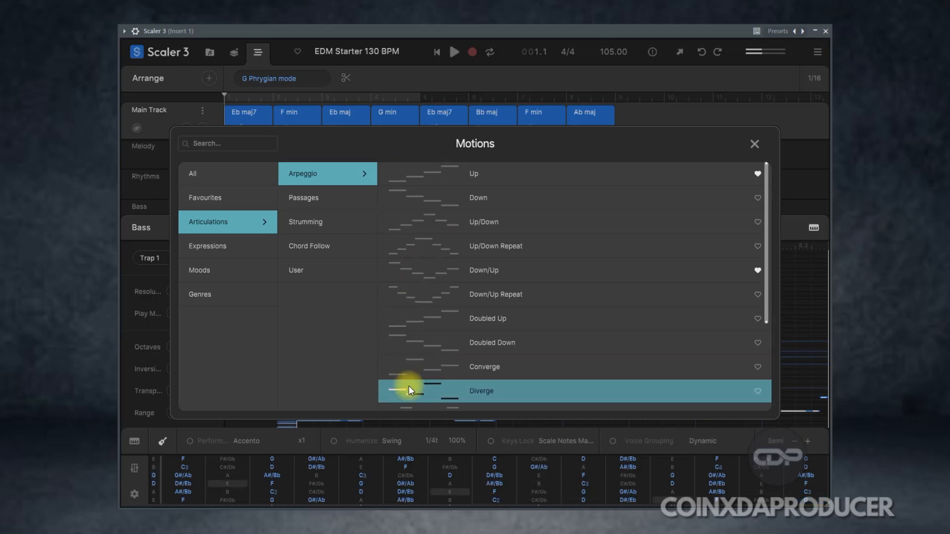
pyautogui.moveTo(324, 202)
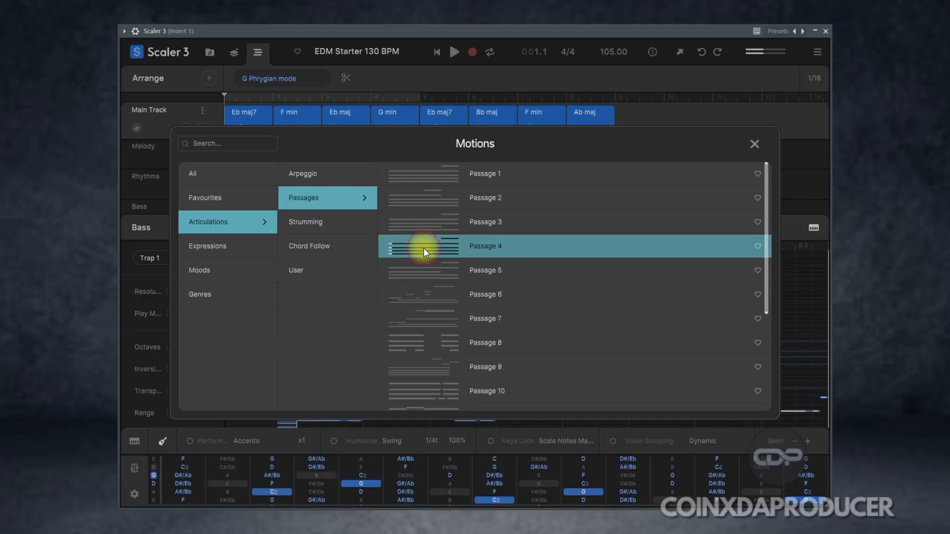
pyautogui.moveTo(315, 221)
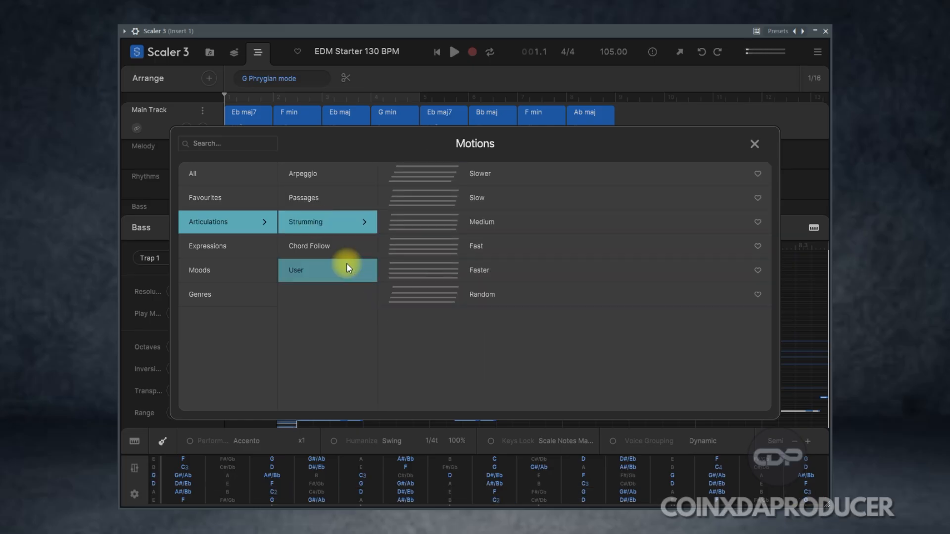
# Step: Audition Shuffle 1 to 3 from the Blues Triplet Bass motions, and Basic 15 and Basic 8 from the Animated Common Bass motions
pyautogui.click(513, 176)
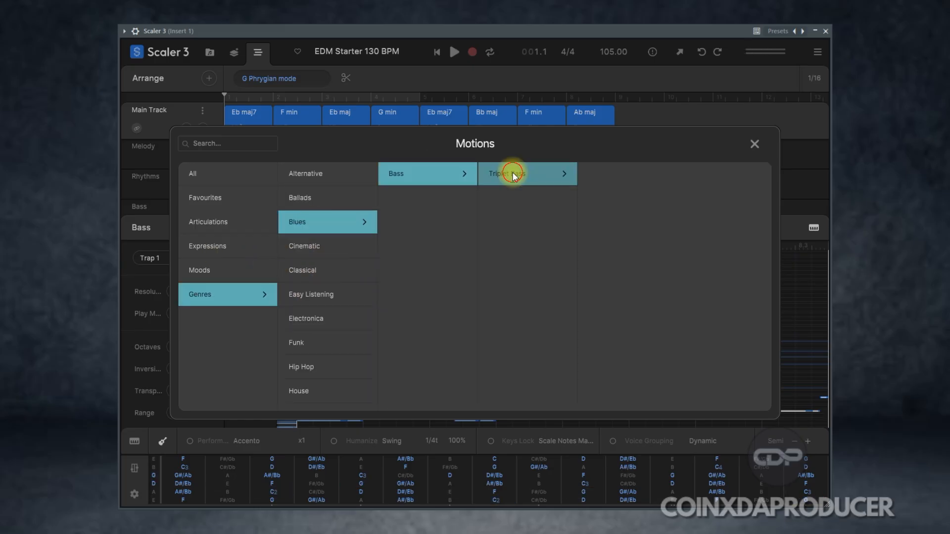
pyautogui.click(605, 180)
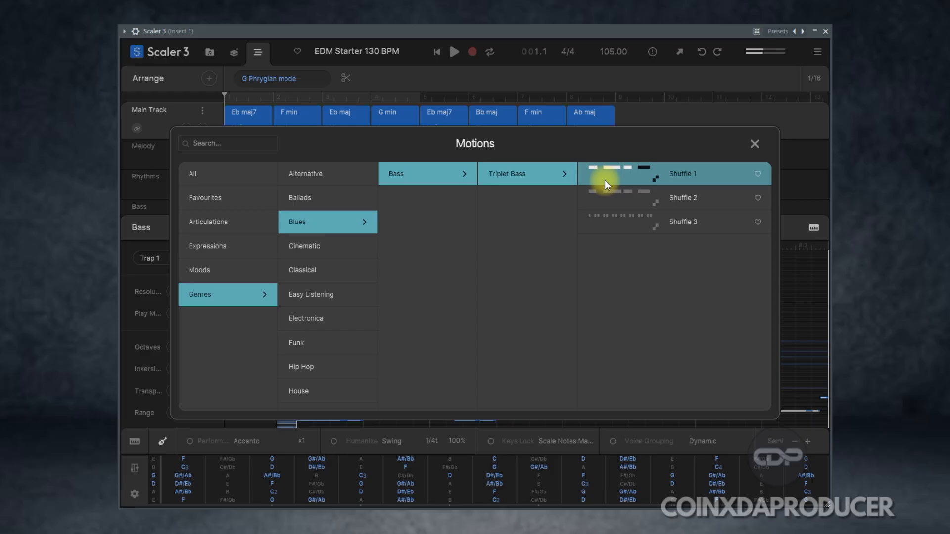
pyautogui.click(603, 197)
pyautogui.click(607, 224)
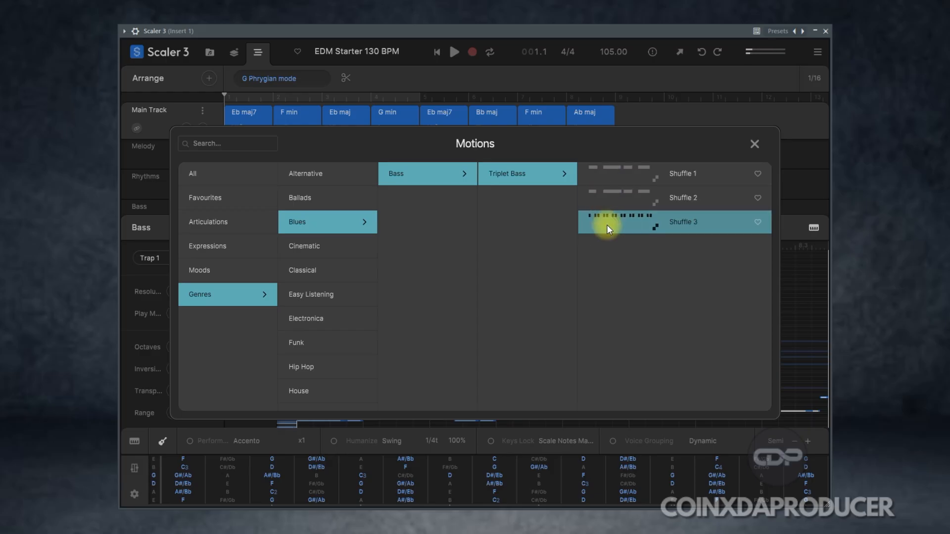
pyautogui.click(199, 270)
pyautogui.click(631, 179)
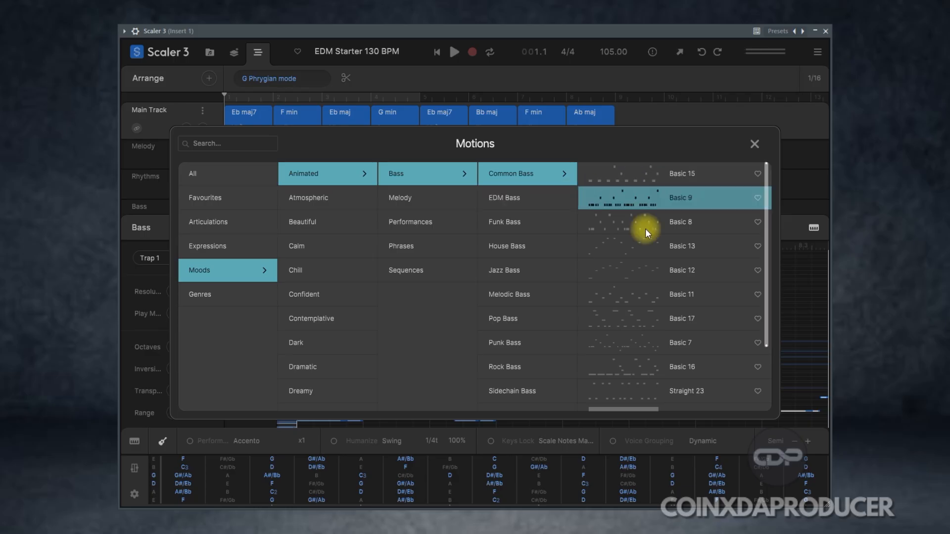
pyautogui.click(631, 224)
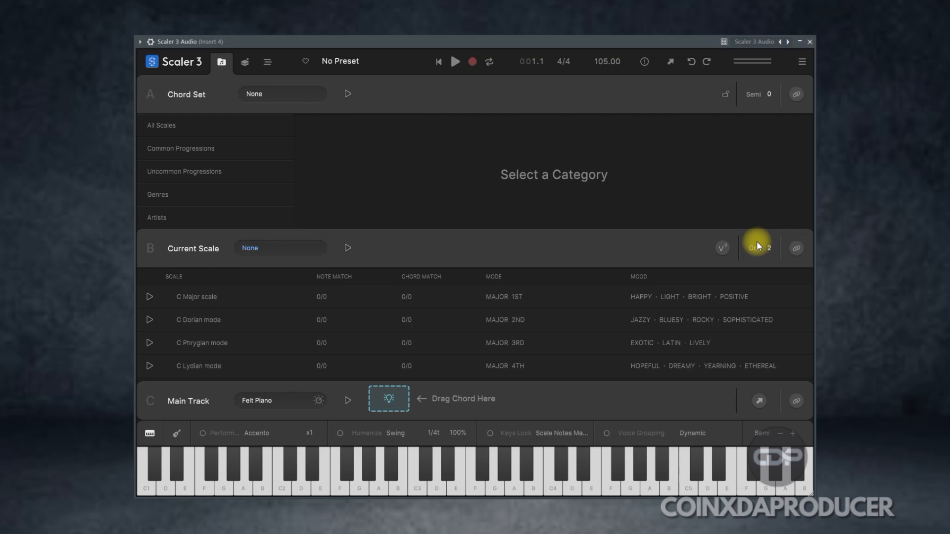
# Step: Check the main menu, view the Create and Arrange pages of the empty session, and return to the Browse page
pyautogui.click(806, 64)
pyautogui.click(806, 64)
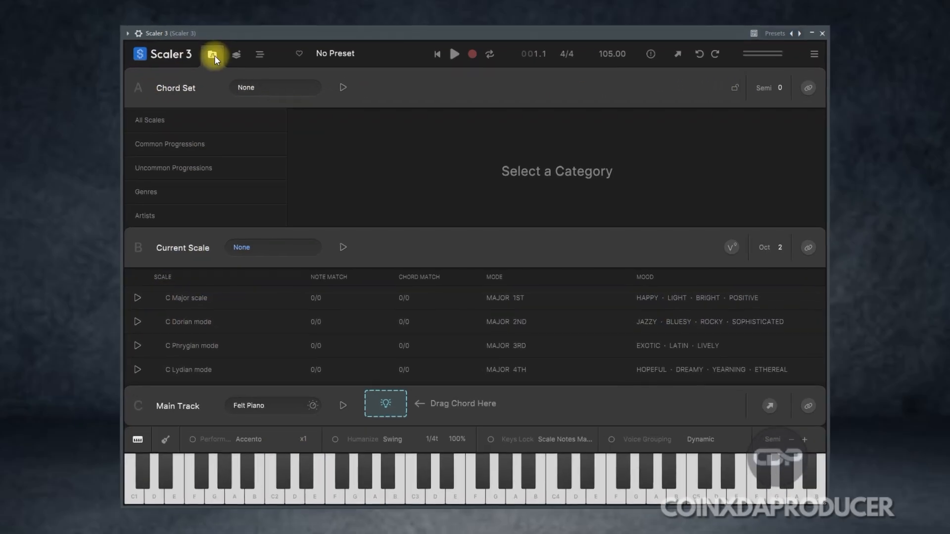
pyautogui.click(243, 63)
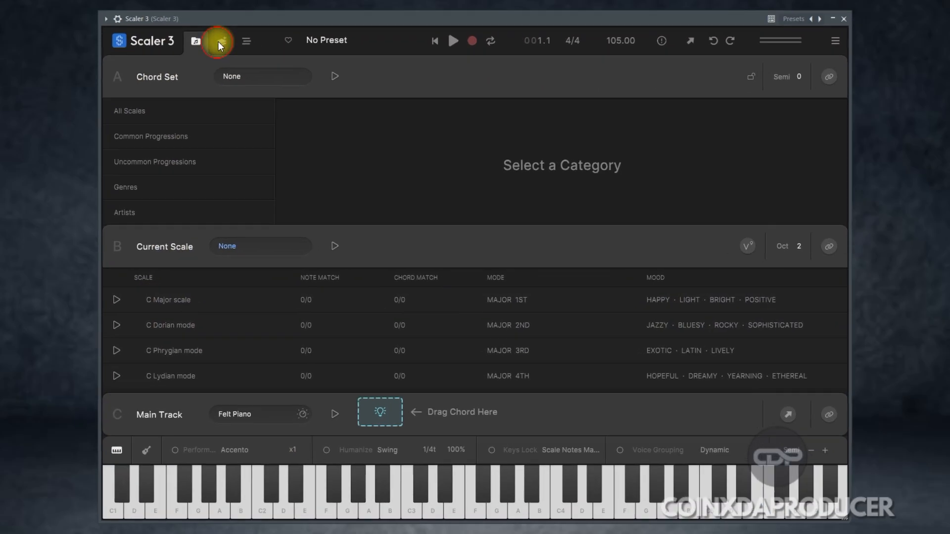
pyautogui.click(248, 41)
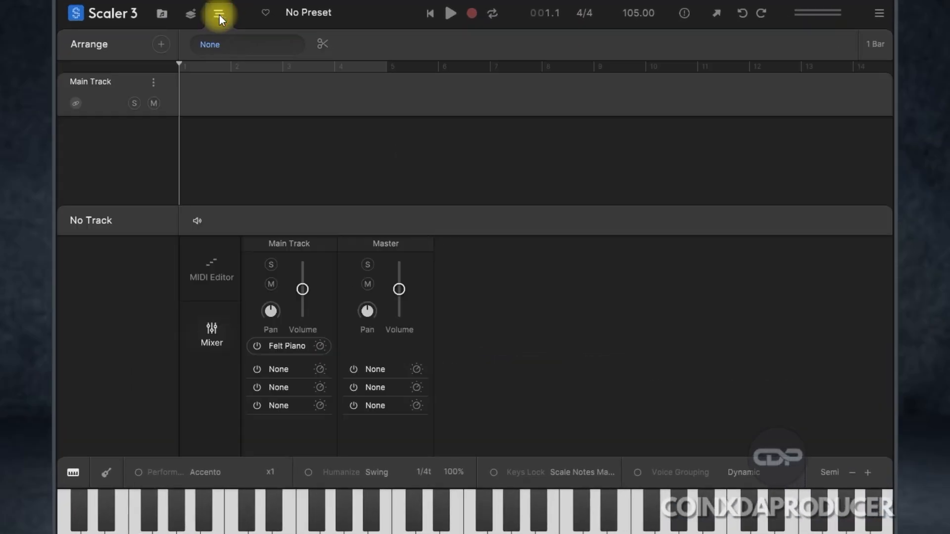
pyautogui.click(187, 17)
pyautogui.click(164, 12)
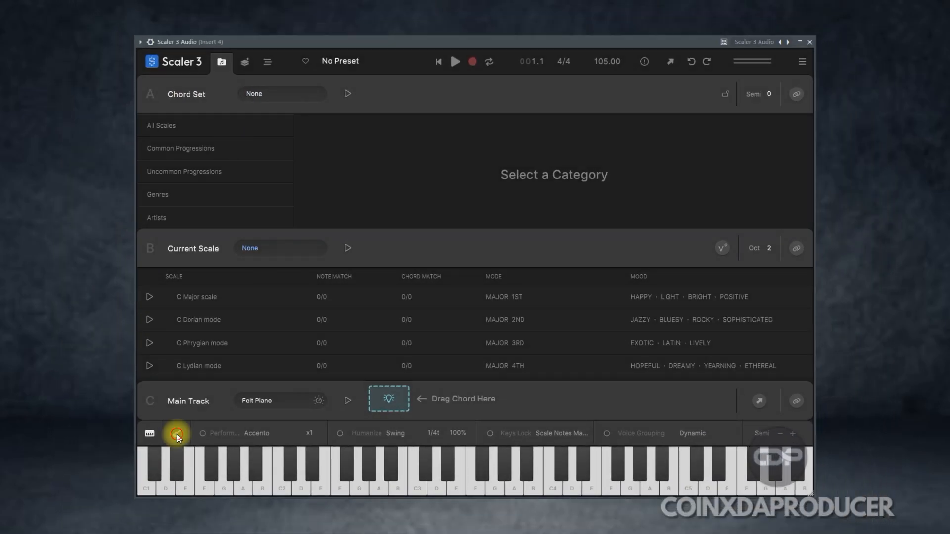
# Step: Preview the guitar fretboard view, restore the piano keyboard, and look through the Main Presets list
pyautogui.click(177, 434)
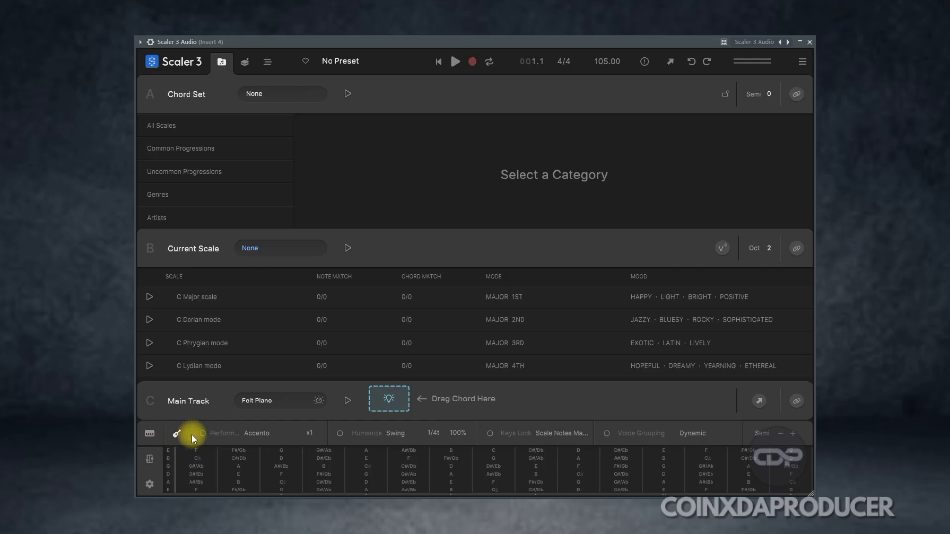
pyautogui.click(144, 434)
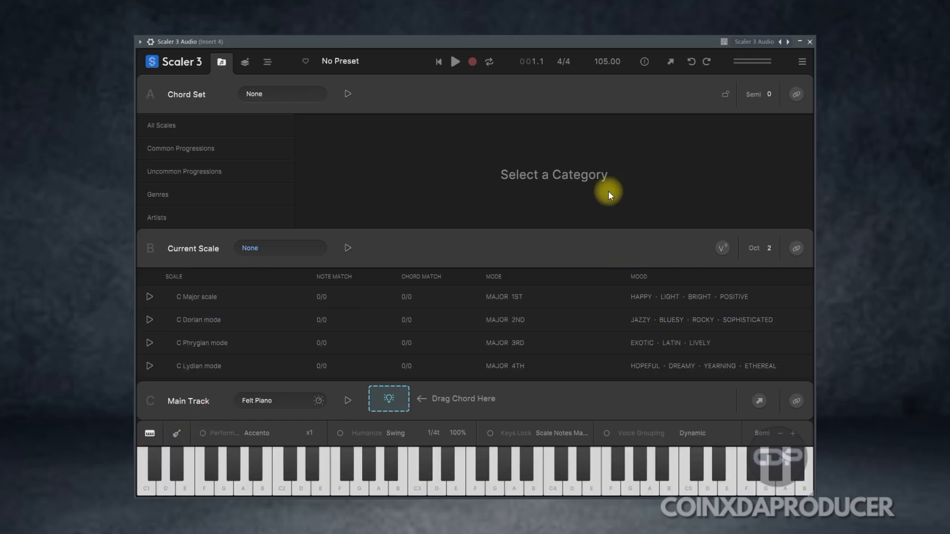
pyautogui.click(371, 61)
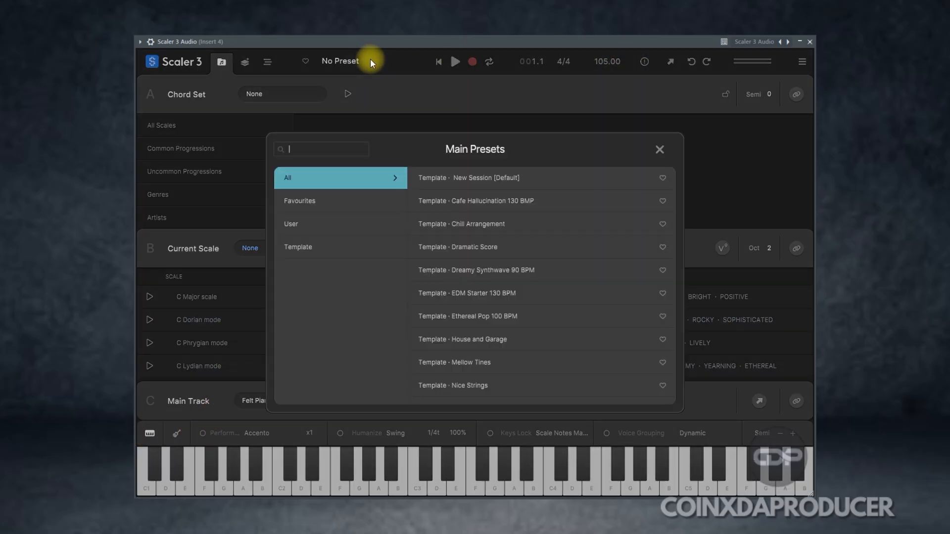
pyautogui.click(370, 62)
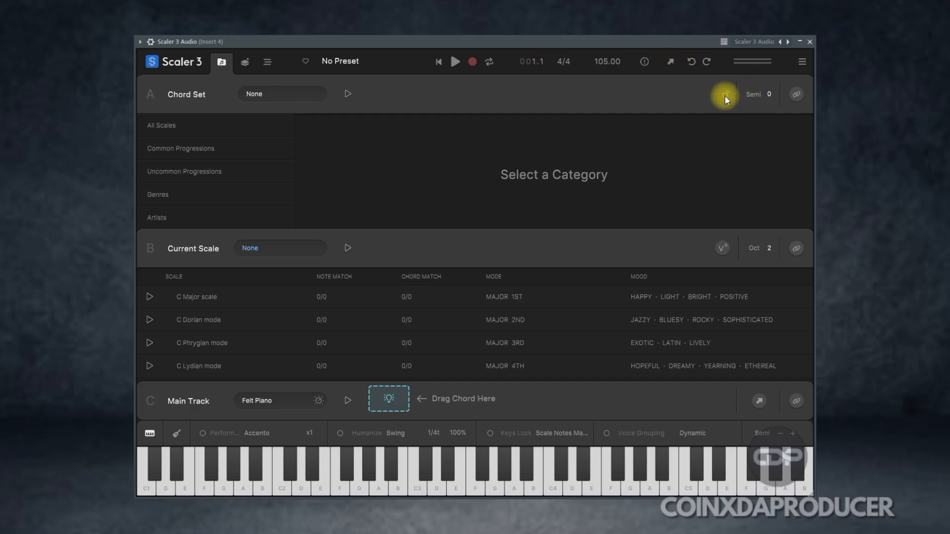
# Step: Switch to the Scaler 3 web page and browse its feature carousel, including Circle of Fifths, Multi-Lane Timeline and VST/AU Hosting
pyautogui.scroll(-5, 320, 332)
pyautogui.scroll(-2, 321, 337)
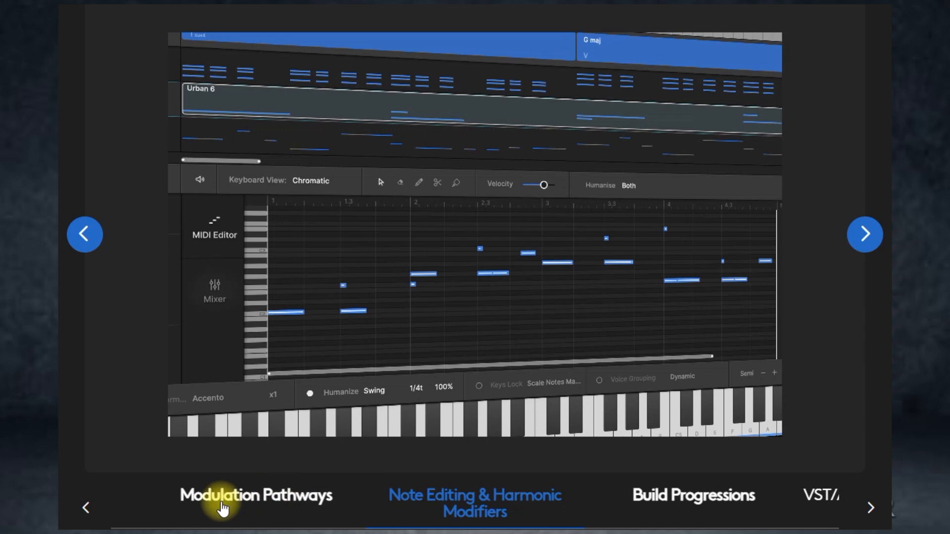
pyautogui.click(219, 505)
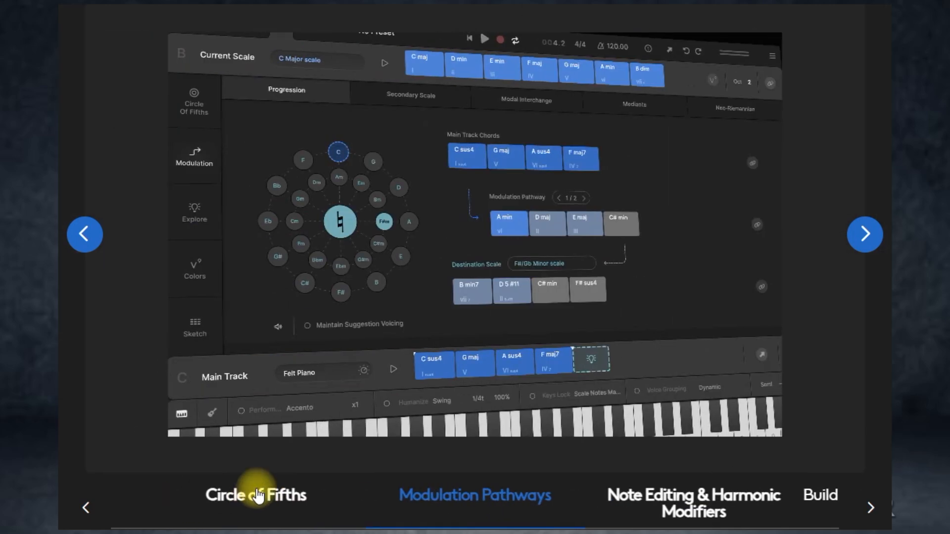
pyautogui.click(256, 495)
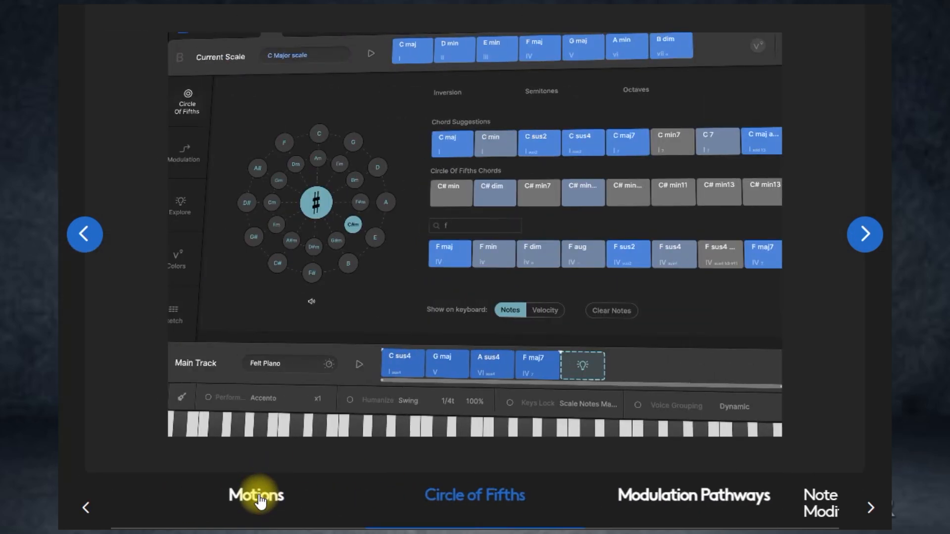
pyautogui.click(258, 500)
pyautogui.click(259, 500)
pyautogui.click(258, 497)
pyautogui.click(258, 496)
pyautogui.click(260, 499)
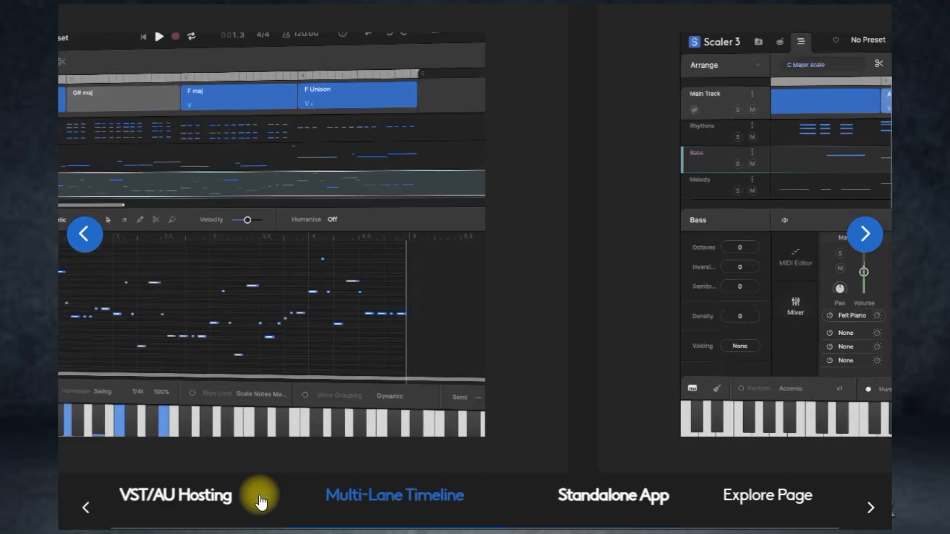
pyautogui.click(258, 498)
pyautogui.click(296, 497)
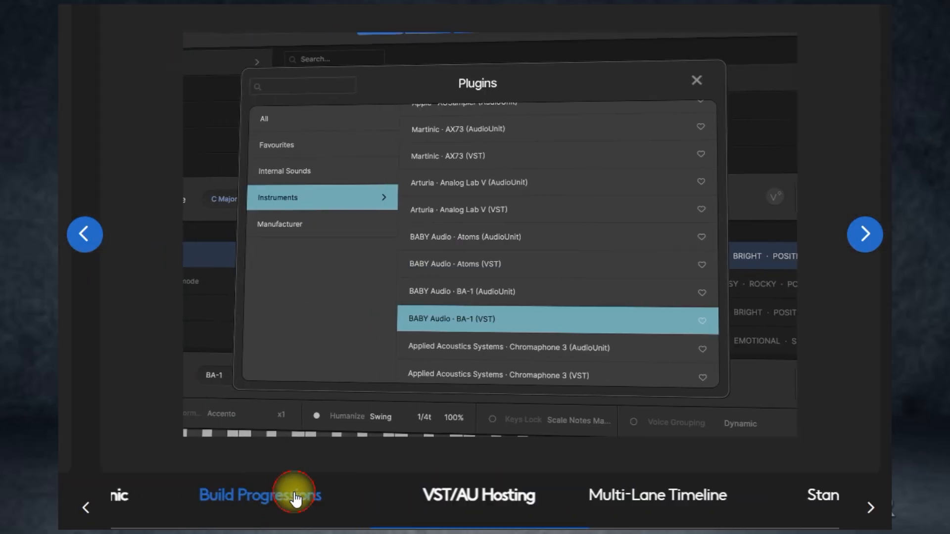
# Step: Browse the Build Progressions, Note Editing & Harmonic Modifiers, and Modulation Pathways entries in the web page's feature carousel
pyautogui.click(273, 507)
pyautogui.click(279, 506)
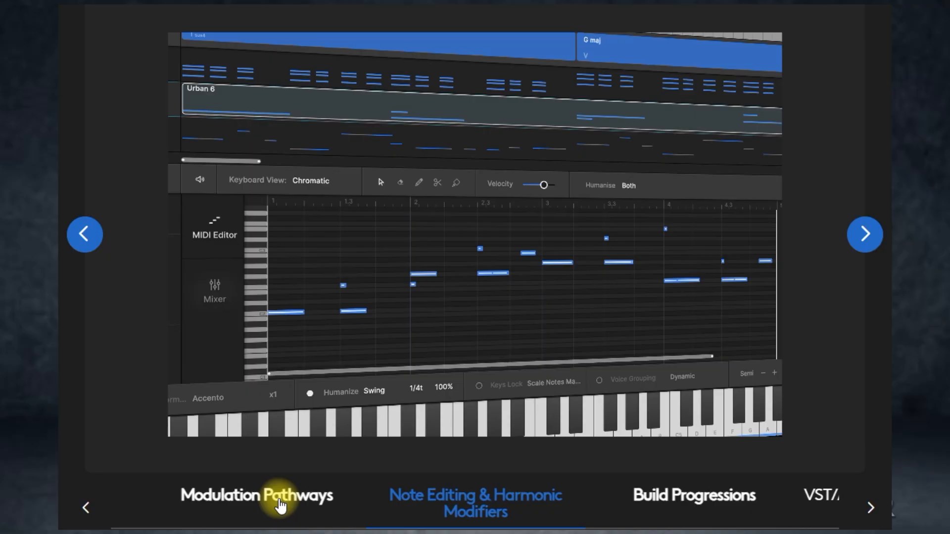
pyautogui.click(279, 505)
pyautogui.click(844, 505)
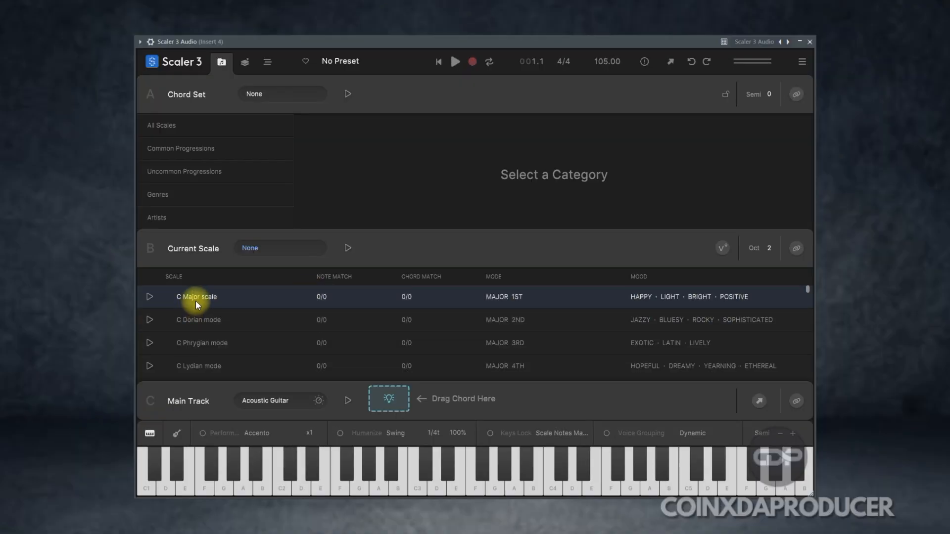
# Step: Switch back to Scaler 3, load the C Major scale as the current scale, and audition its C maj and D min chords
pyautogui.click(195, 299)
pyautogui.click(387, 244)
pyautogui.click(431, 247)
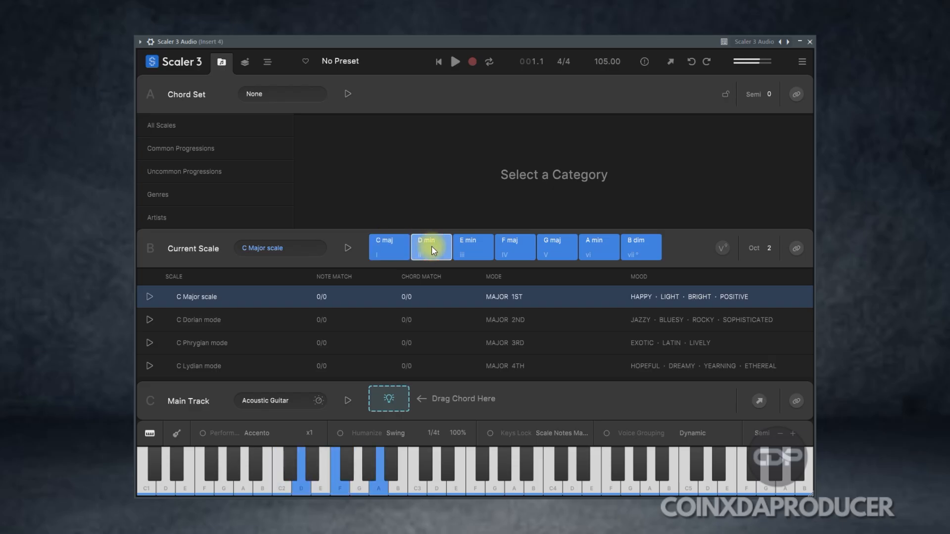
# Step: Change the Main Track sound to the Steel Acoustic guitar and audition the C maj, D min, G maj and F maj chords
pyautogui.click(275, 404)
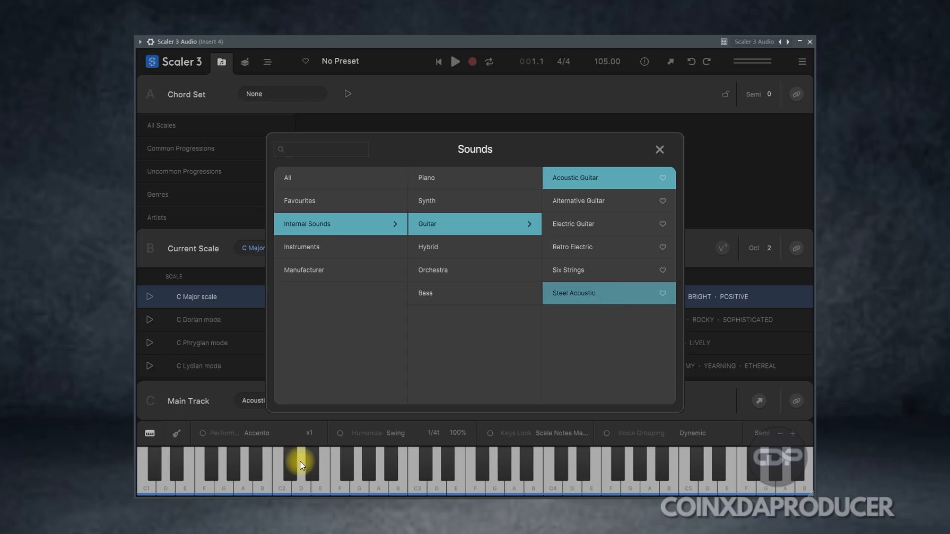
pyautogui.click(340, 417)
pyautogui.click(394, 254)
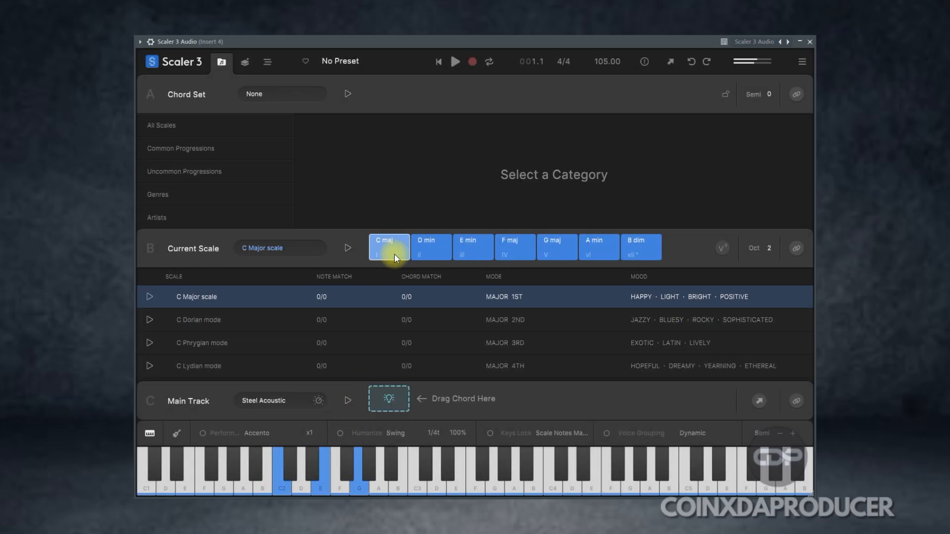
pyautogui.click(441, 251)
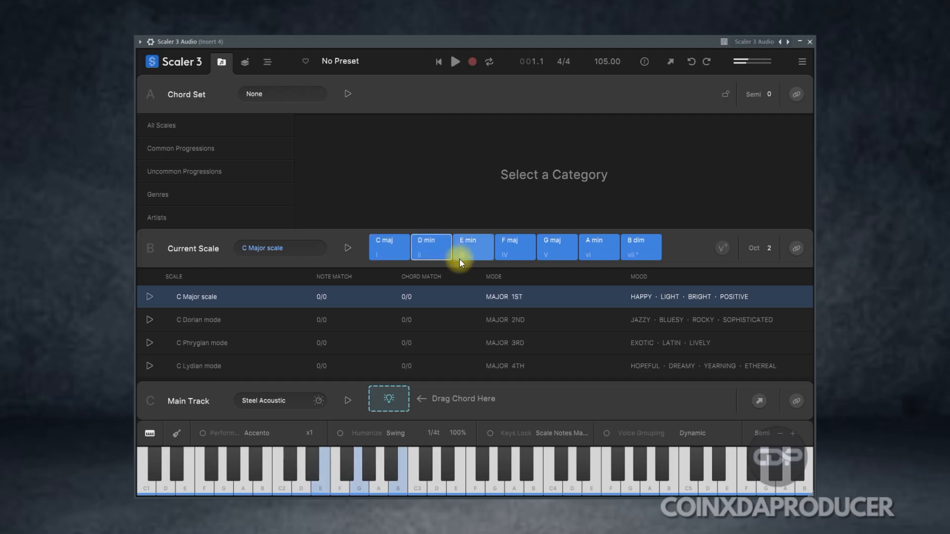
pyautogui.click(558, 250)
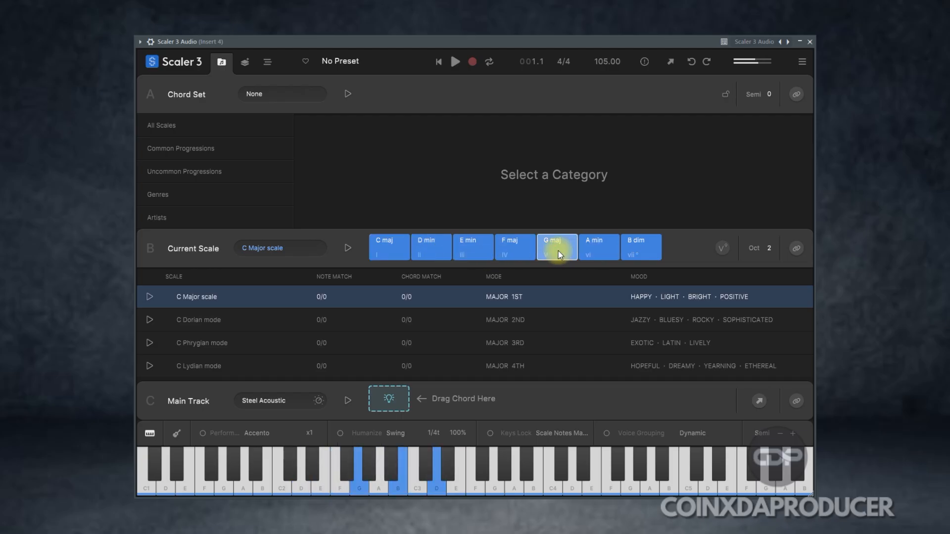
pyautogui.click(523, 253)
pyautogui.click(391, 252)
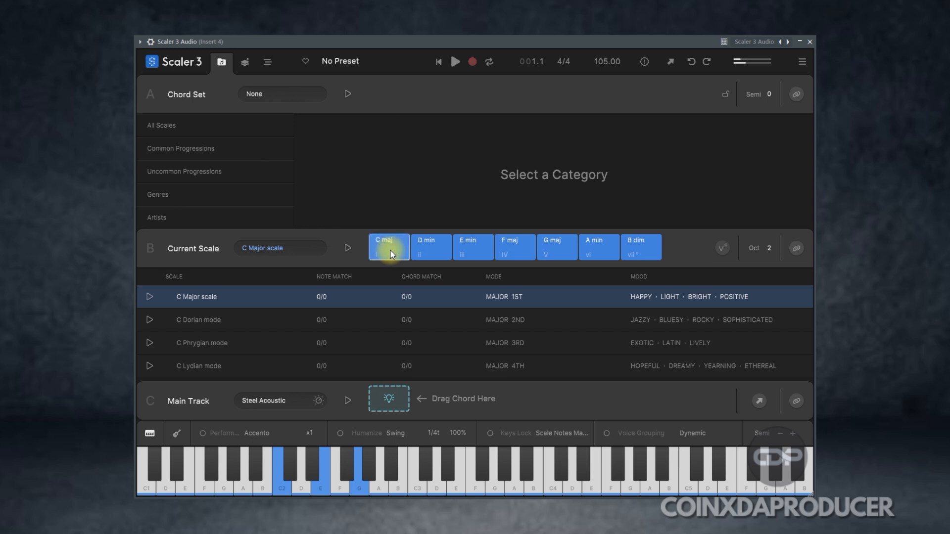
# Step: Look over the amp, filter, reverb and delay controls in the Steel Acoustic sound settings, leaving them as they are
pyautogui.click(319, 400)
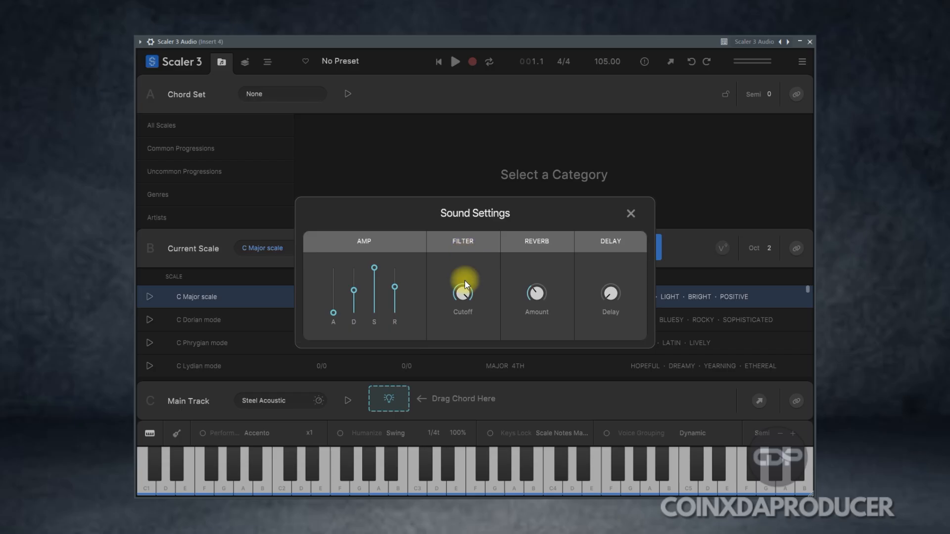
pyautogui.click(631, 214)
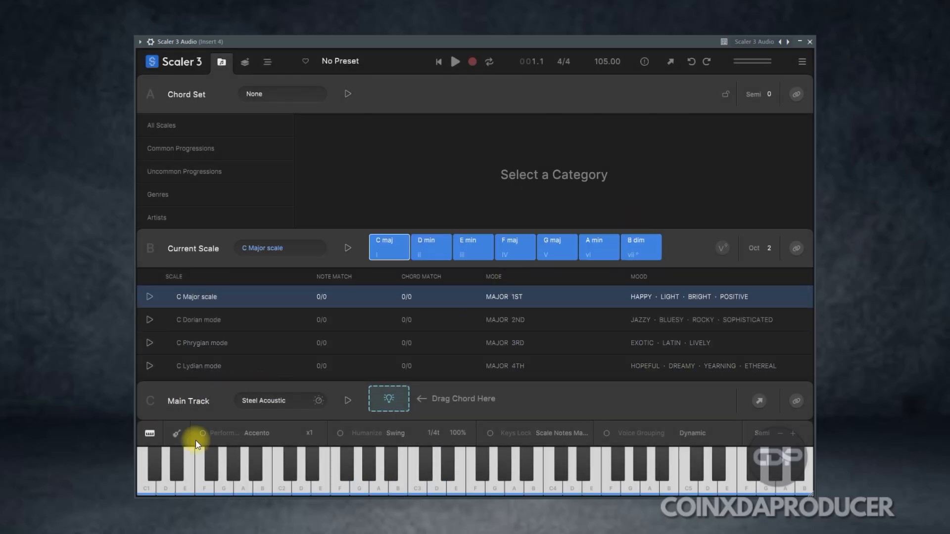
# Step: Try switching Perform, Humanize and Keys Lock on and off, and enable Voice Grouping with Dynamic voicing after viewing the voicing options
pyautogui.click(209, 434)
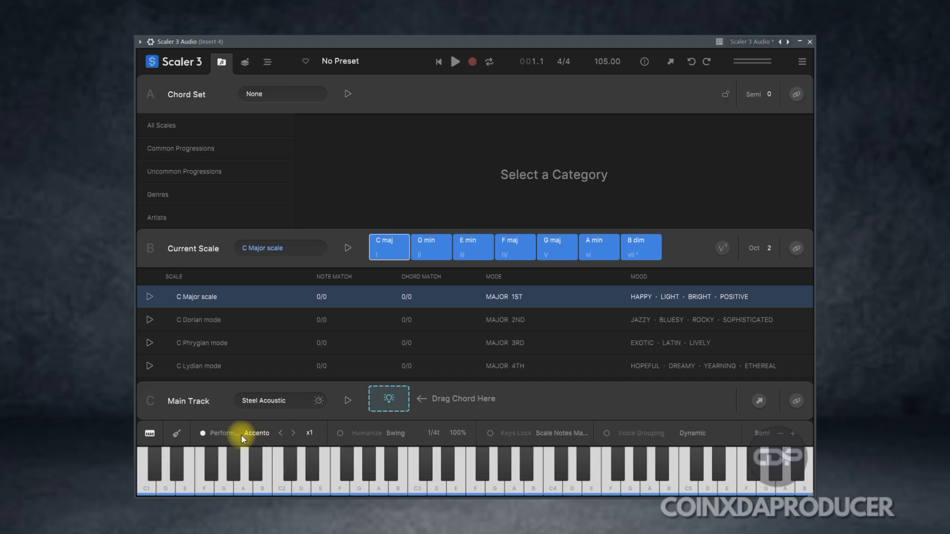
pyautogui.click(201, 432)
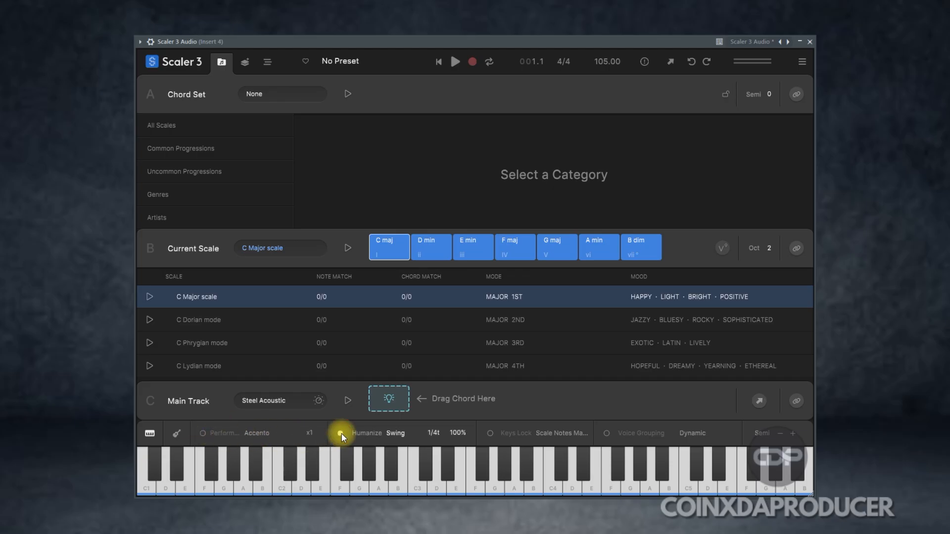
pyautogui.click(490, 433)
pyautogui.click(491, 433)
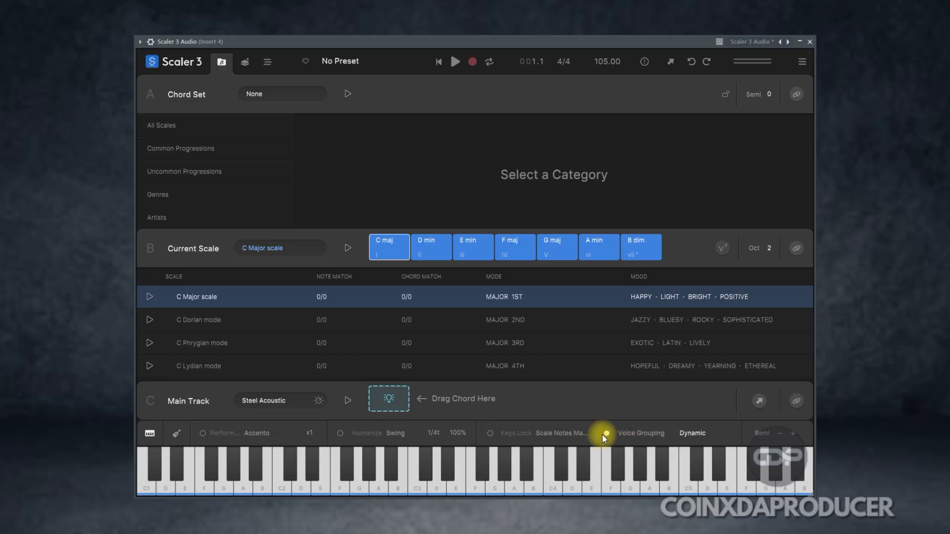
pyautogui.click(696, 433)
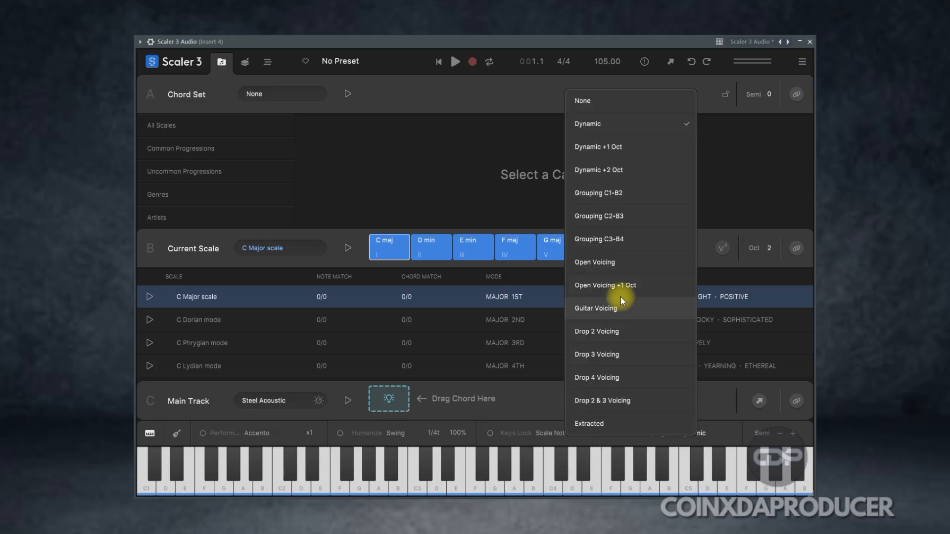
pyautogui.click(725, 393)
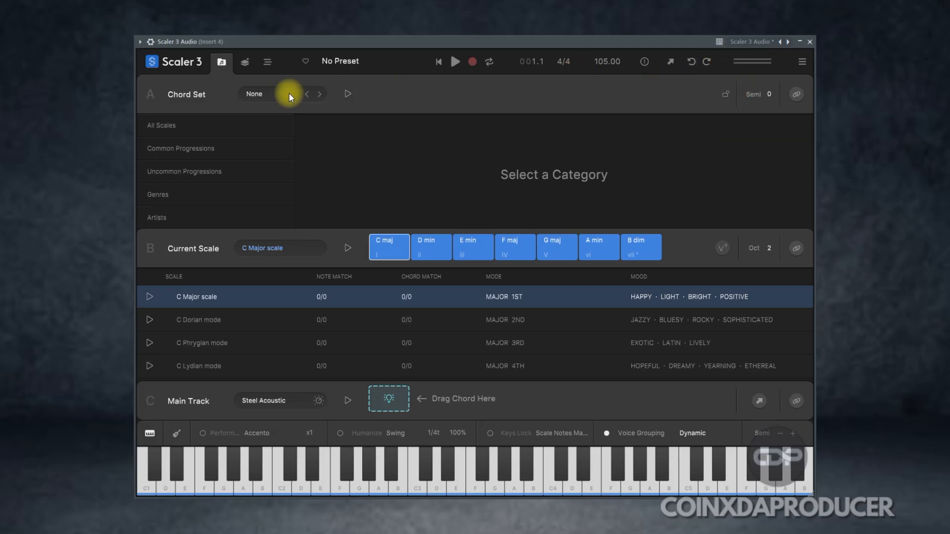
# Step: Go to the Create page, audition the C maj chord, and show the F#m chords from the Circle of Fifths
pyautogui.click(246, 63)
pyautogui.click(391, 90)
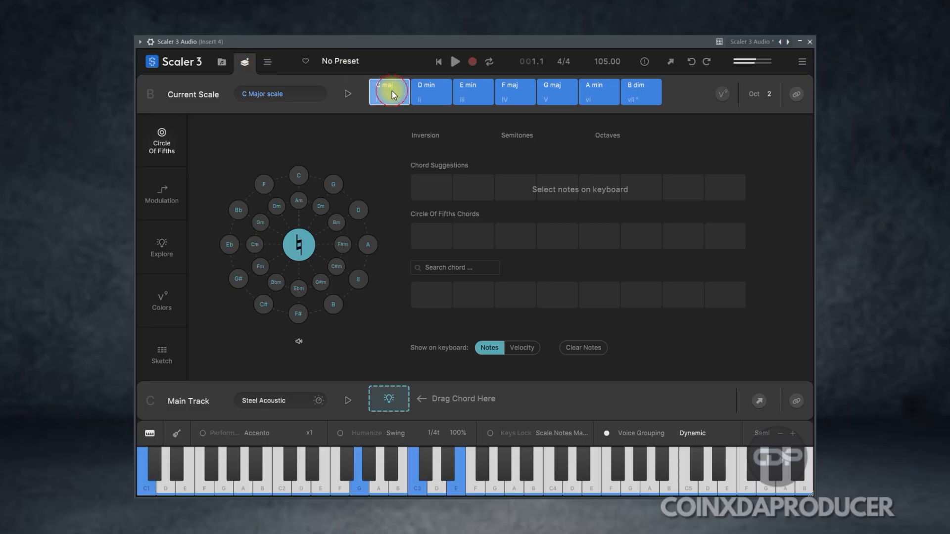
pyautogui.click(343, 245)
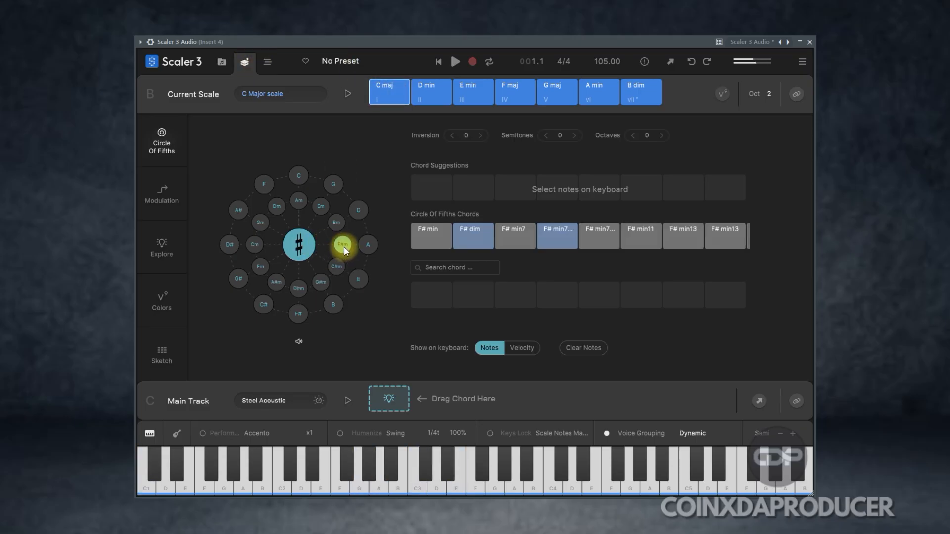